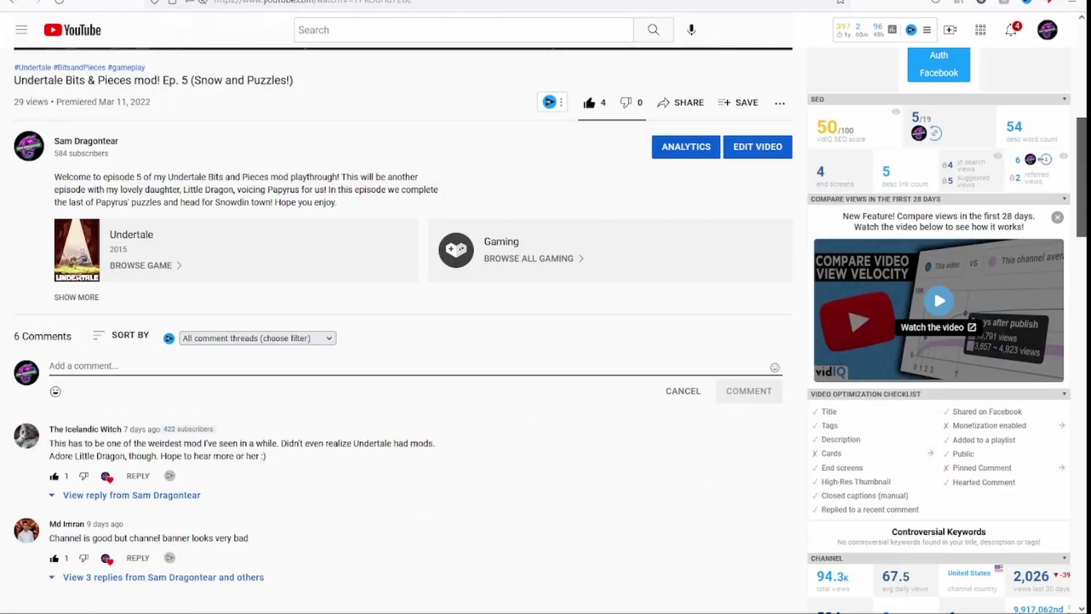
- Post the comment 'Hi weirdos!' under the Undertale Bits & Pieces mod video
{"action": "type", "text": "Hi weird"}
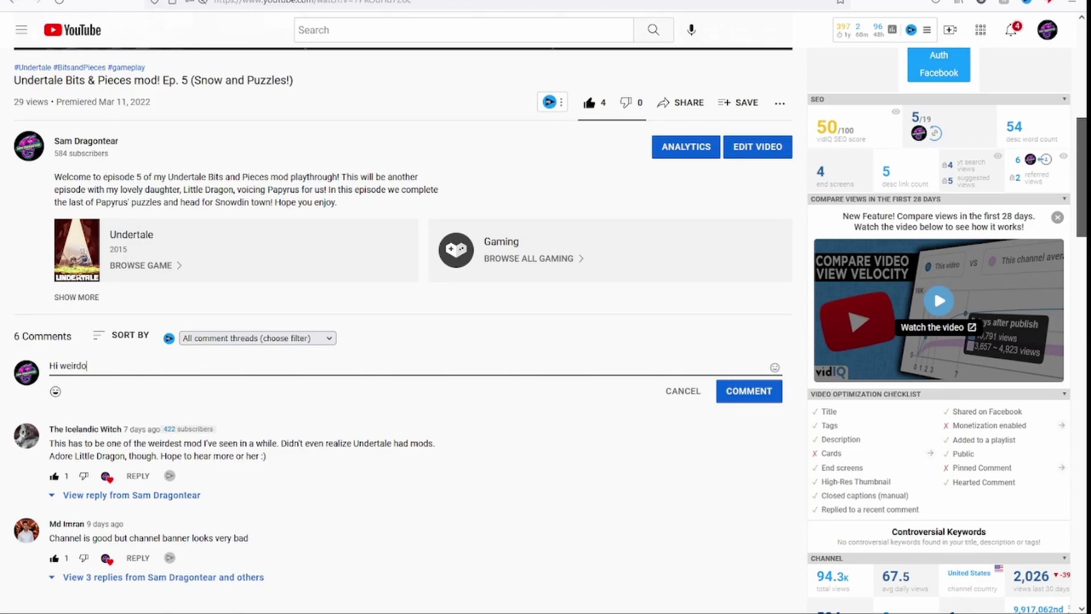
{"action": "type", "text": "o"}
{"action": "key", "text": "ctrl+Return"}
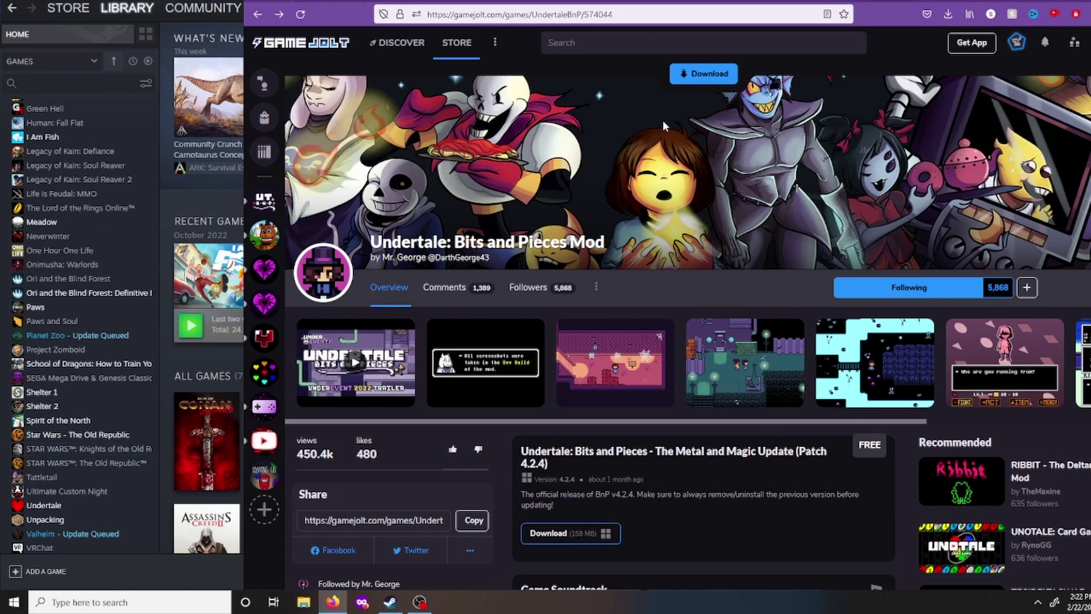
- Start the Bits and Pieces zip download, then open the installation guide from the store page's expanded description
{"action": "left_click", "coordinate": [703, 75]}
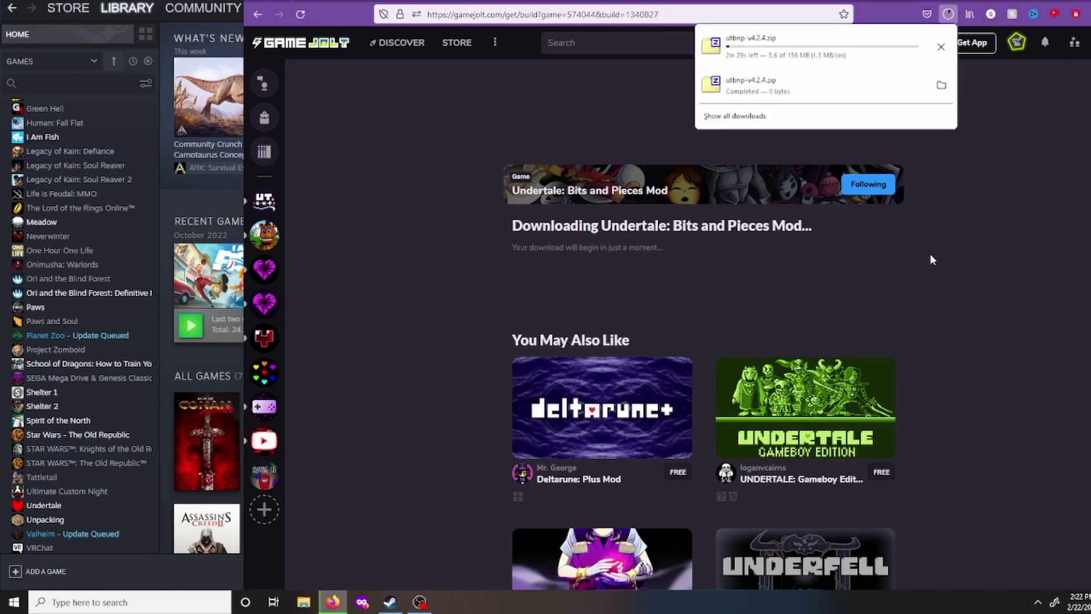
{"action": "left_click", "coordinate": [258, 14]}
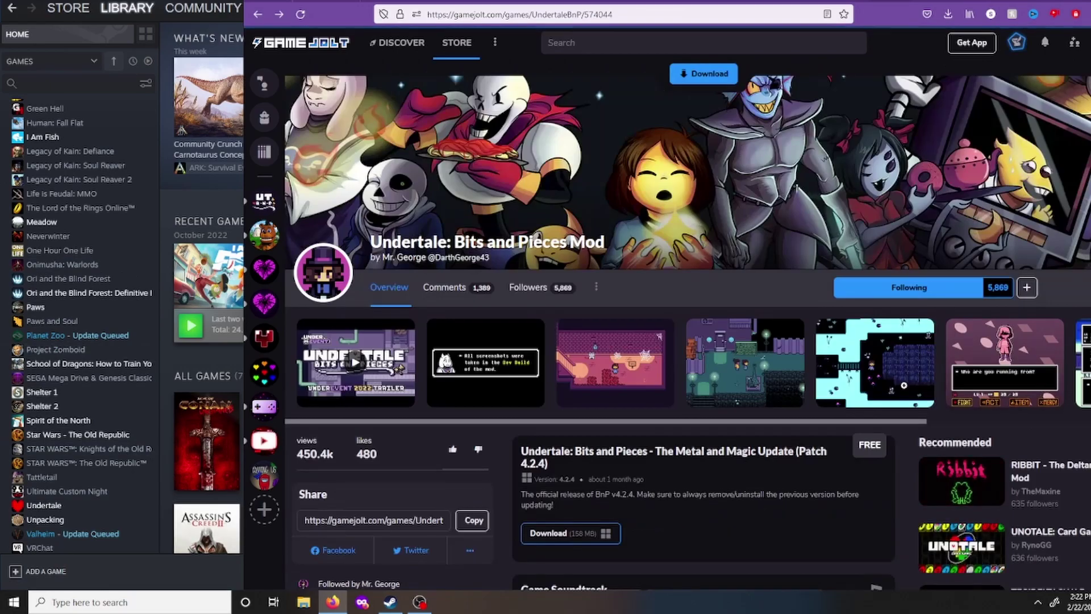
{"action": "scroll", "coordinate": [755, 238], "scroll_direction": "down", "scroll_amount": 15}
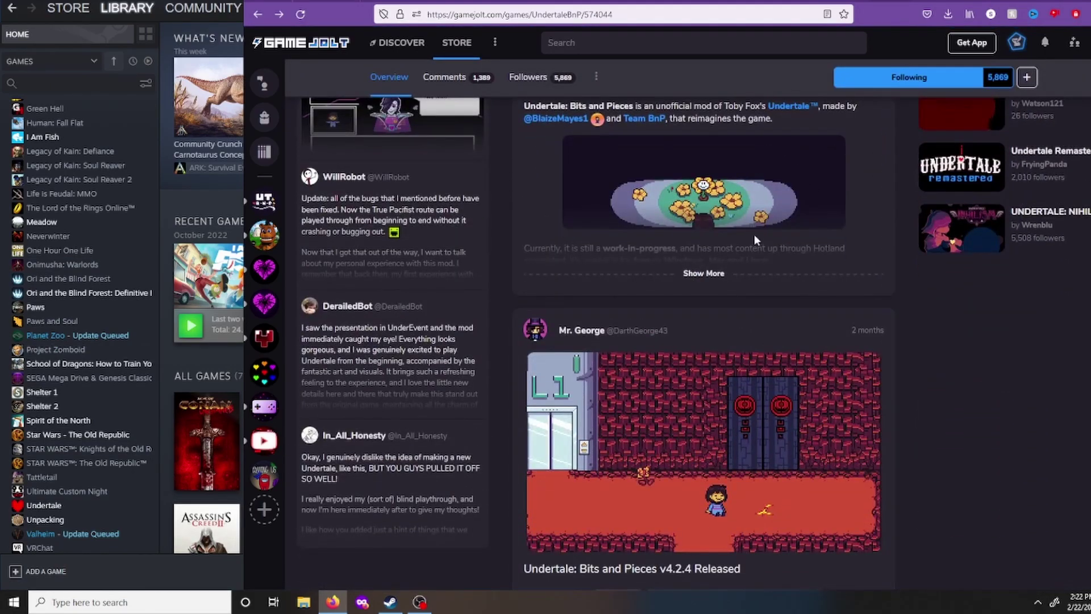
{"action": "scroll", "coordinate": [756, 250], "scroll_direction": "up", "scroll_amount": 11}
{"action": "scroll", "coordinate": [758, 276], "scroll_direction": "down", "scroll_amount": 5}
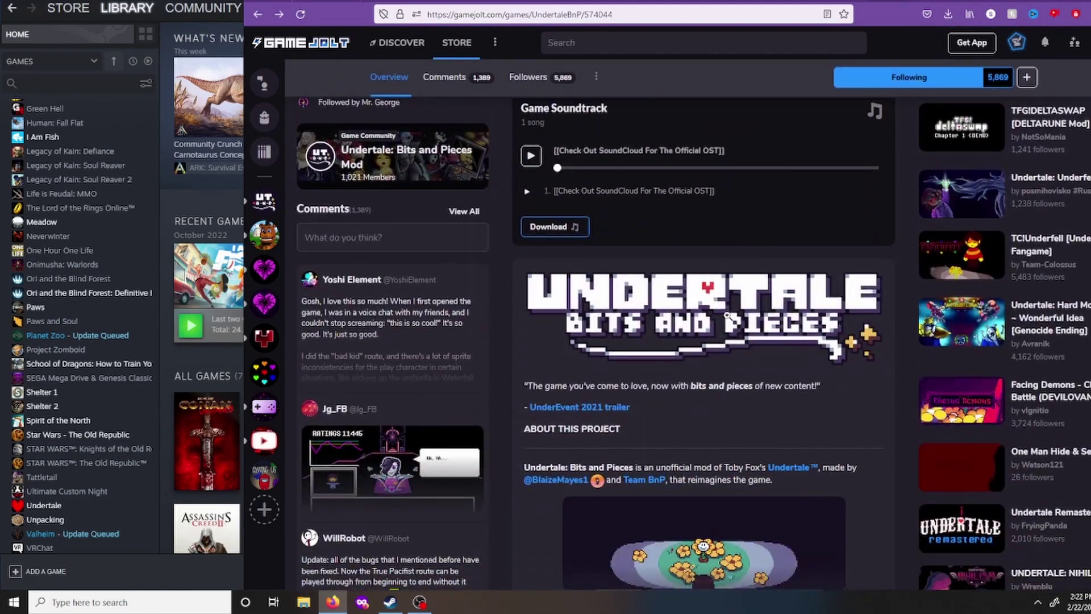
{"action": "scroll", "coordinate": [726, 315], "scroll_direction": "down", "scroll_amount": 4}
{"action": "left_click", "coordinate": [708, 390]}
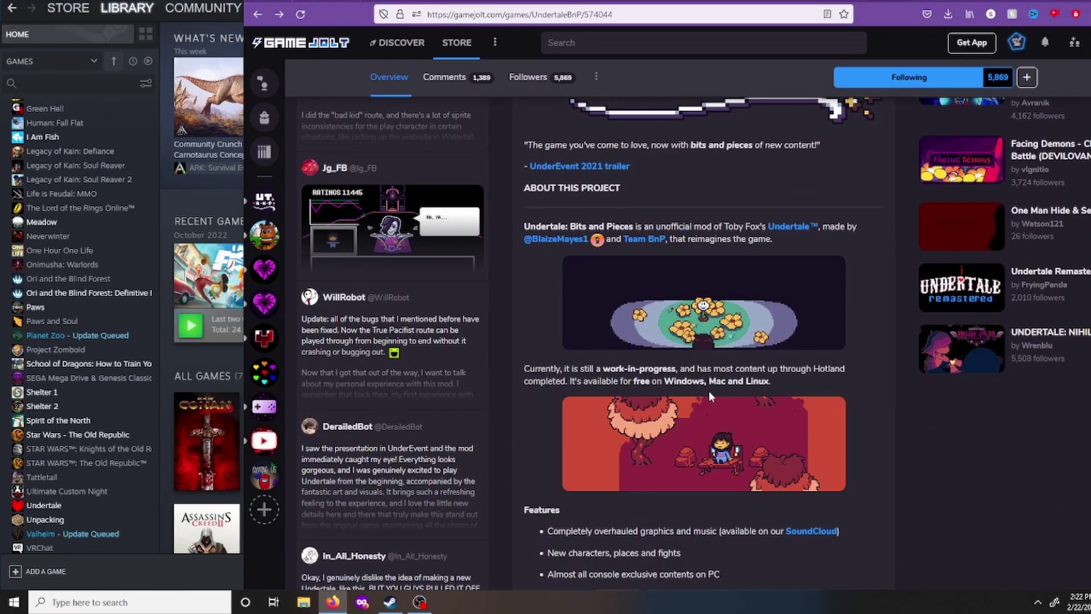
{"action": "scroll", "coordinate": [708, 393], "scroll_direction": "down", "scroll_amount": 12}
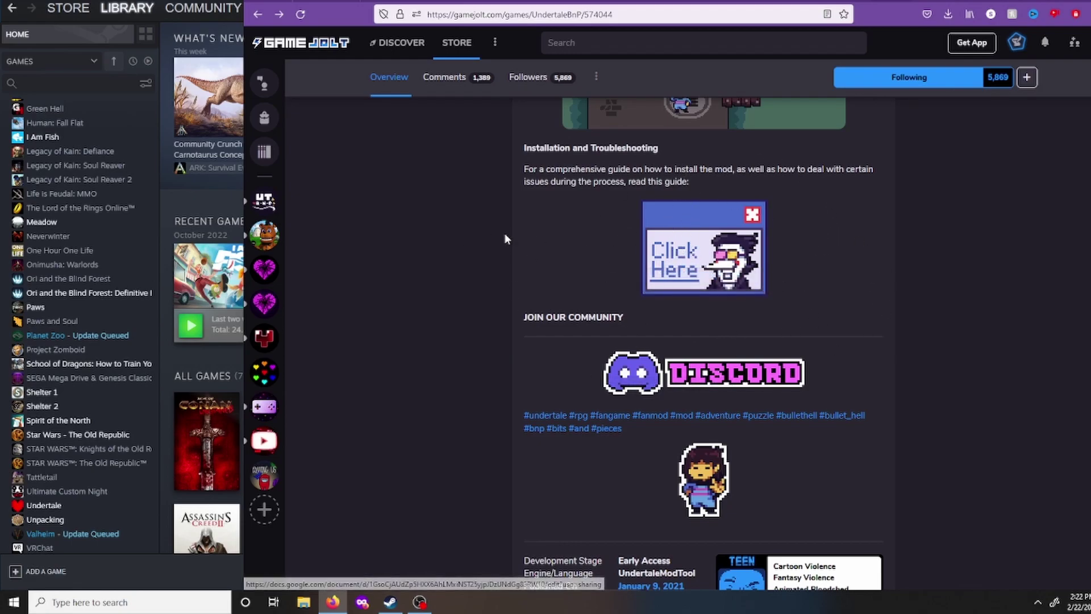
{"action": "left_click", "coordinate": [688, 235]}
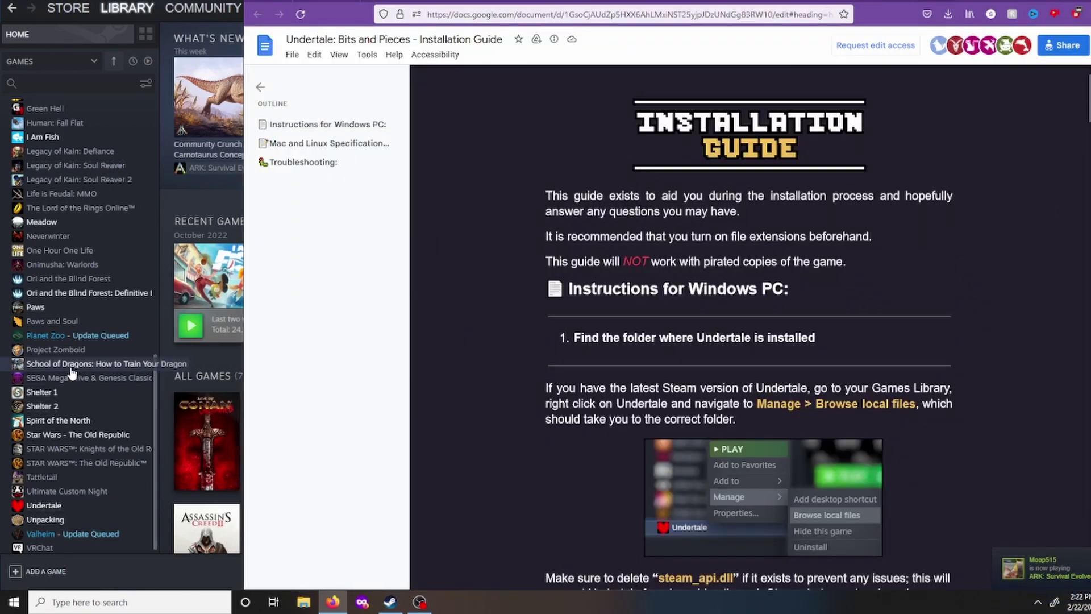
- Open Undertale's install folder from the Steam library using Manage > Browse local files
{"action": "scroll", "coordinate": [85, 427], "scroll_direction": "down", "scroll_amount": 1}
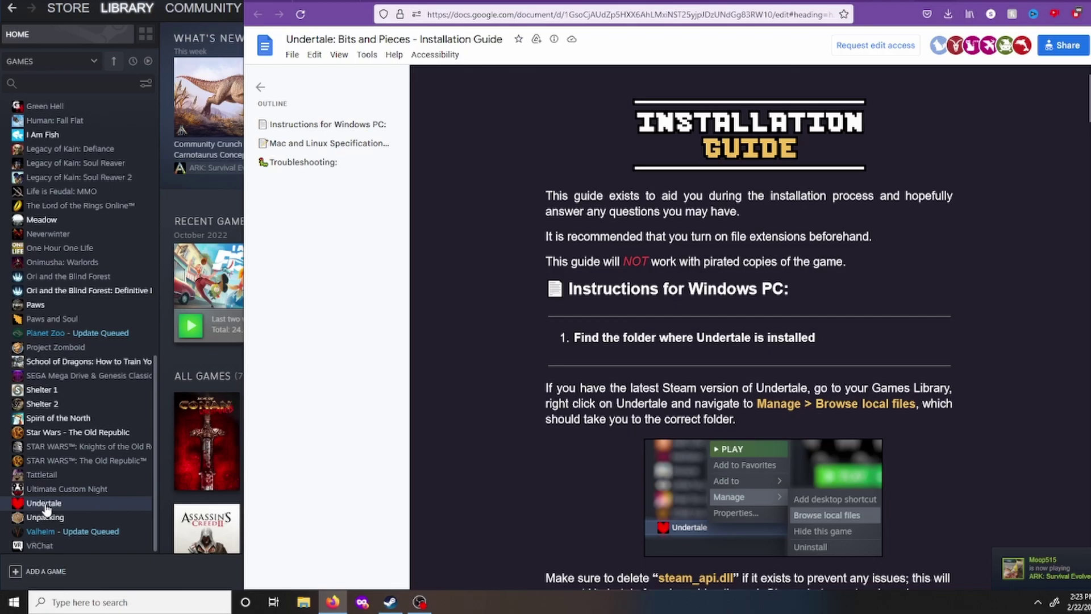
{"action": "left_click", "coordinate": [118, 561]}
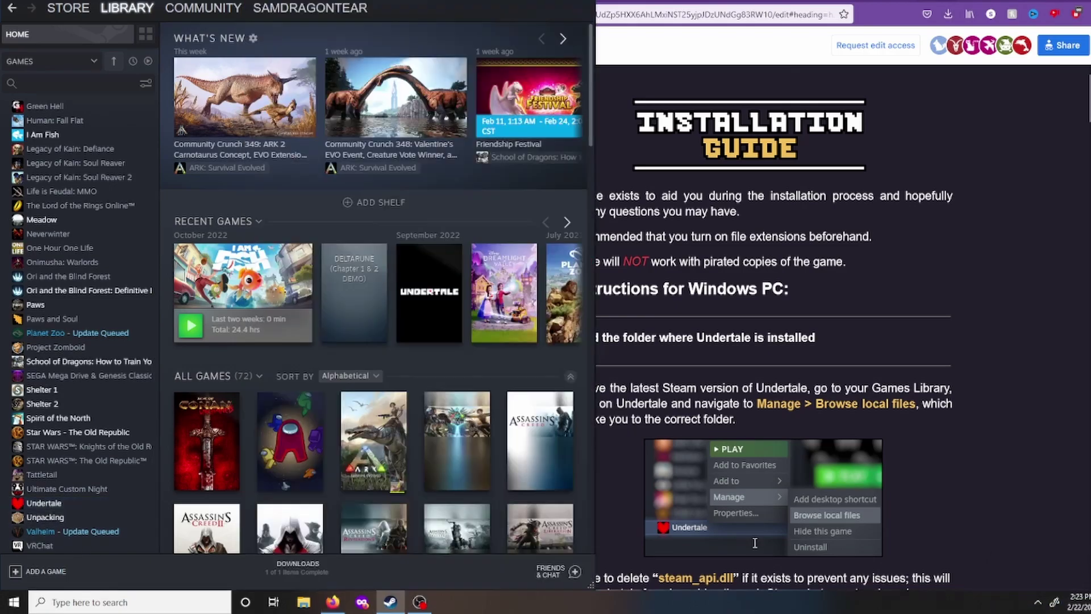
{"action": "left_click", "coordinate": [36, 504]}
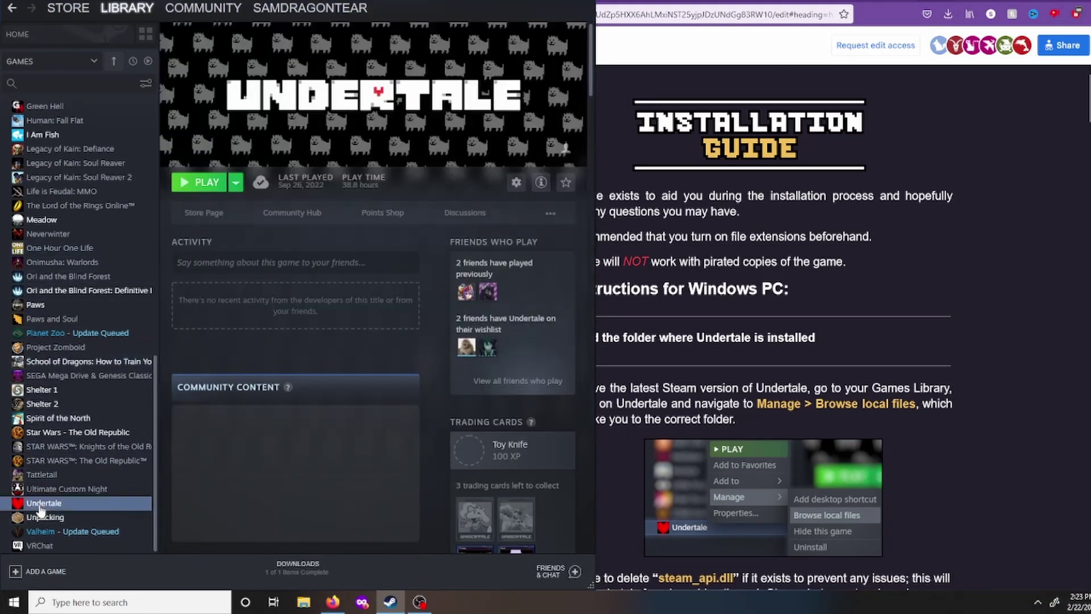
{"action": "right_click", "coordinate": [36, 504]}
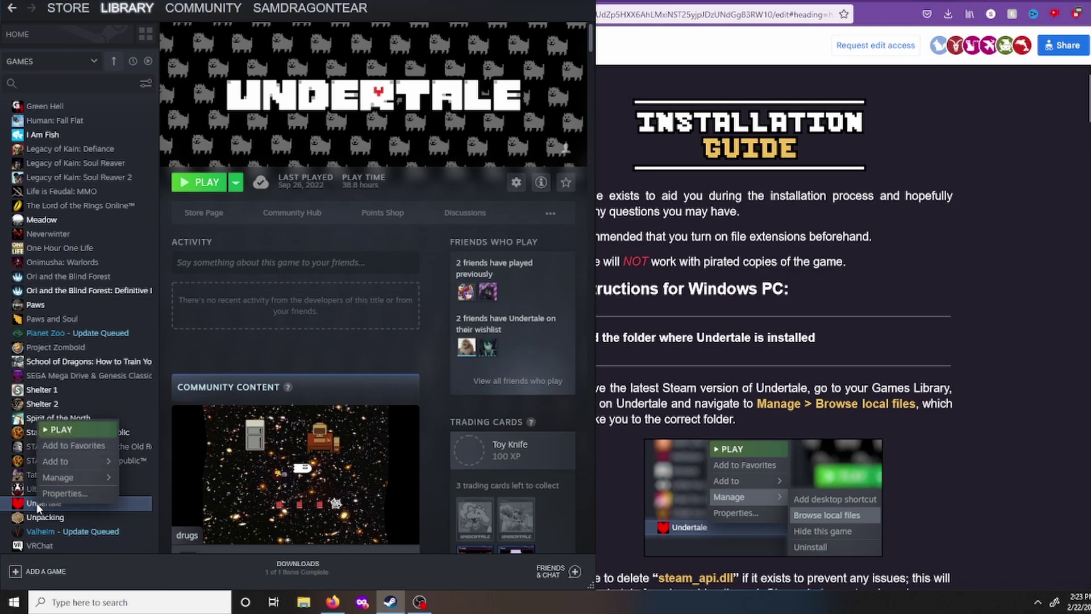
{"action": "mouse_move", "coordinate": [93, 476]}
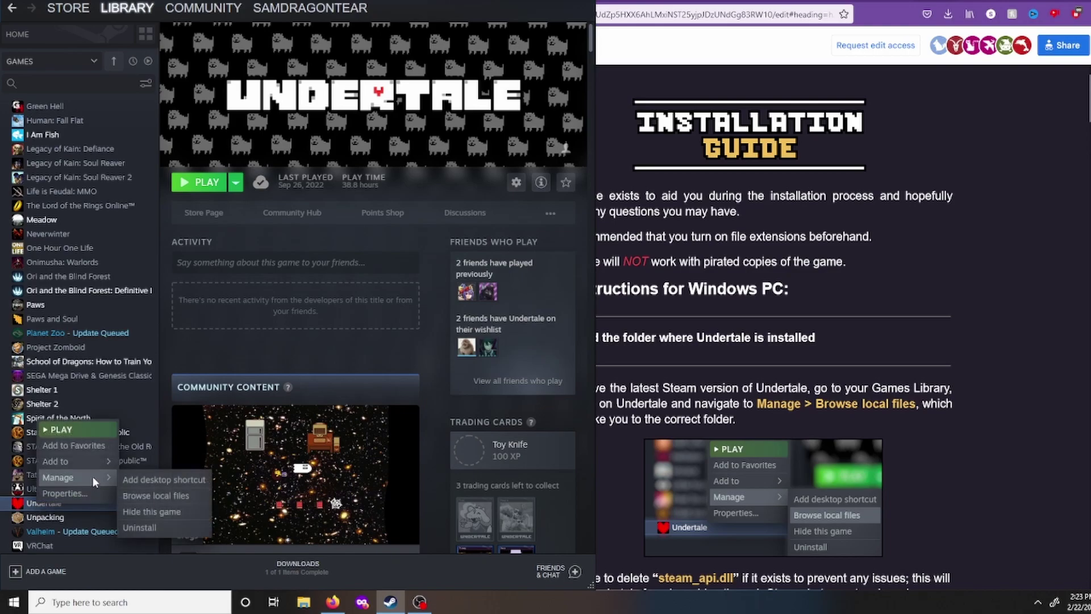
{"action": "left_click", "coordinate": [168, 497]}
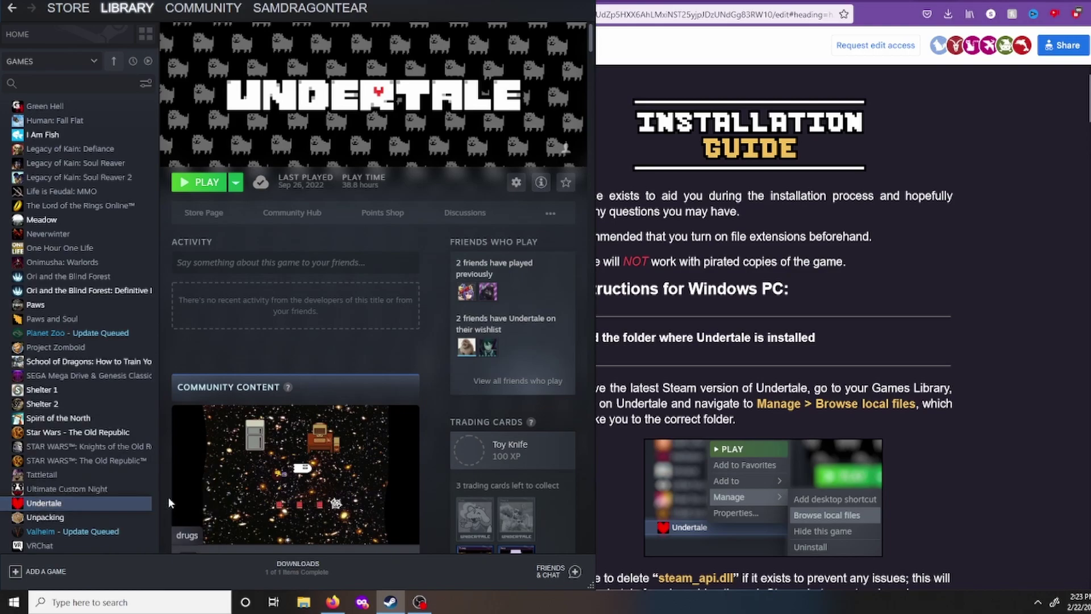
- Go up to Steam's common folder and copy the Undertale folder
{"action": "left_click", "coordinate": [291, 611]}
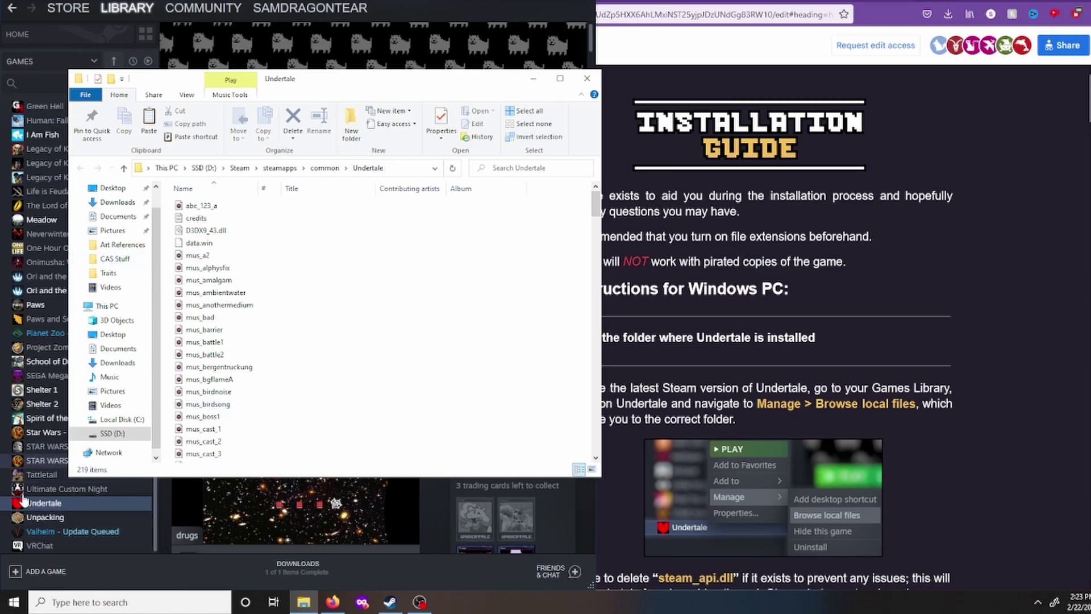
{"action": "left_click", "coordinate": [323, 169]}
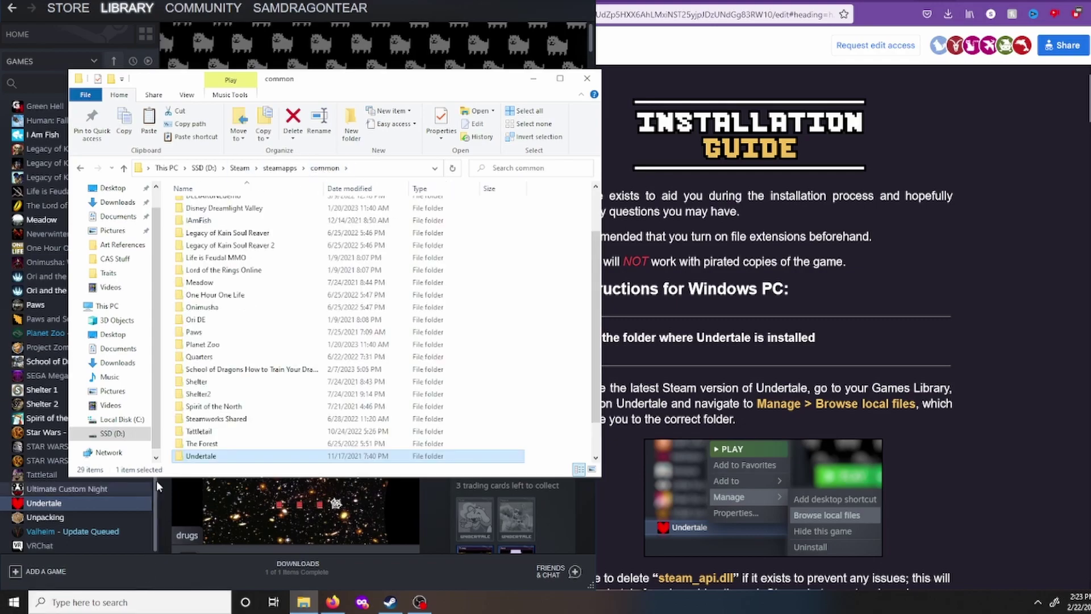
{"action": "right_click", "coordinate": [205, 458]}
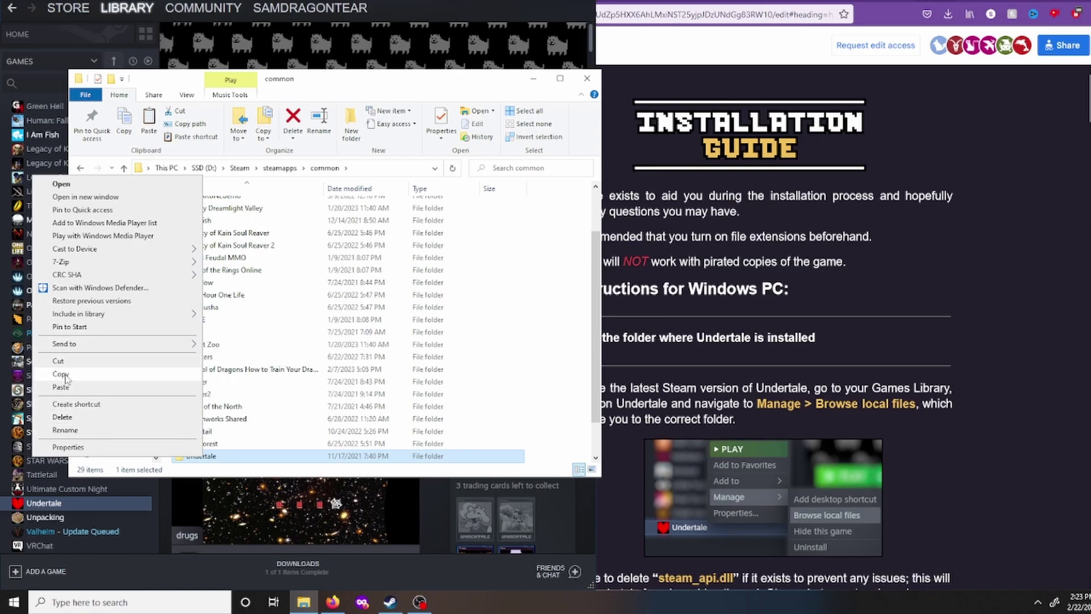
{"action": "left_click", "coordinate": [28, 218]}
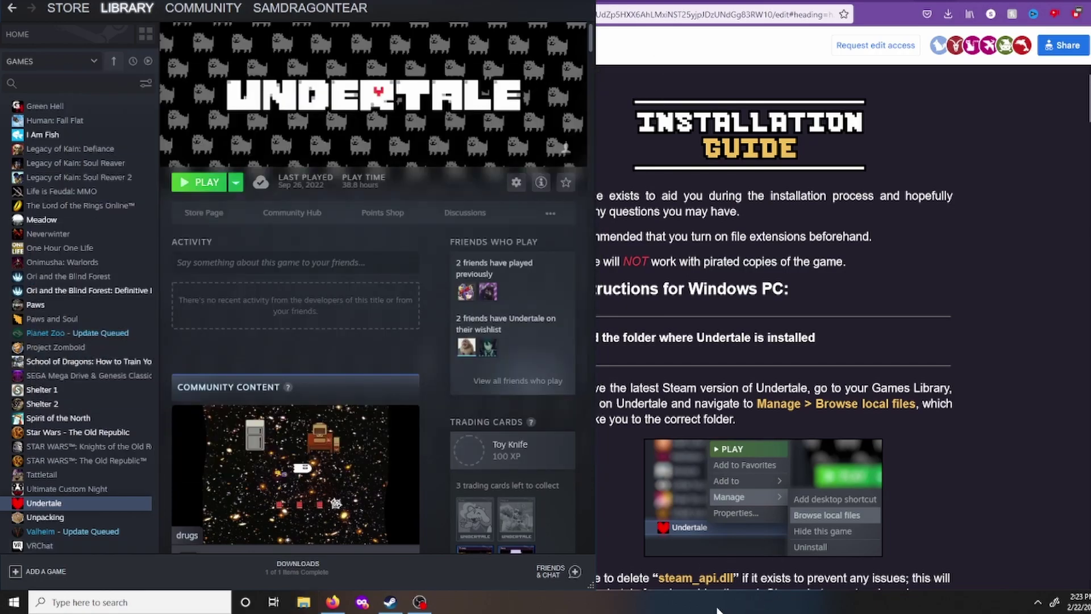
- Read through the guide's Windows PC instructions on backing up the Undertale folder
{"action": "left_click", "coordinate": [1001, 348]}
{"action": "scroll", "coordinate": [972, 306], "scroll_direction": "down", "scroll_amount": 1}
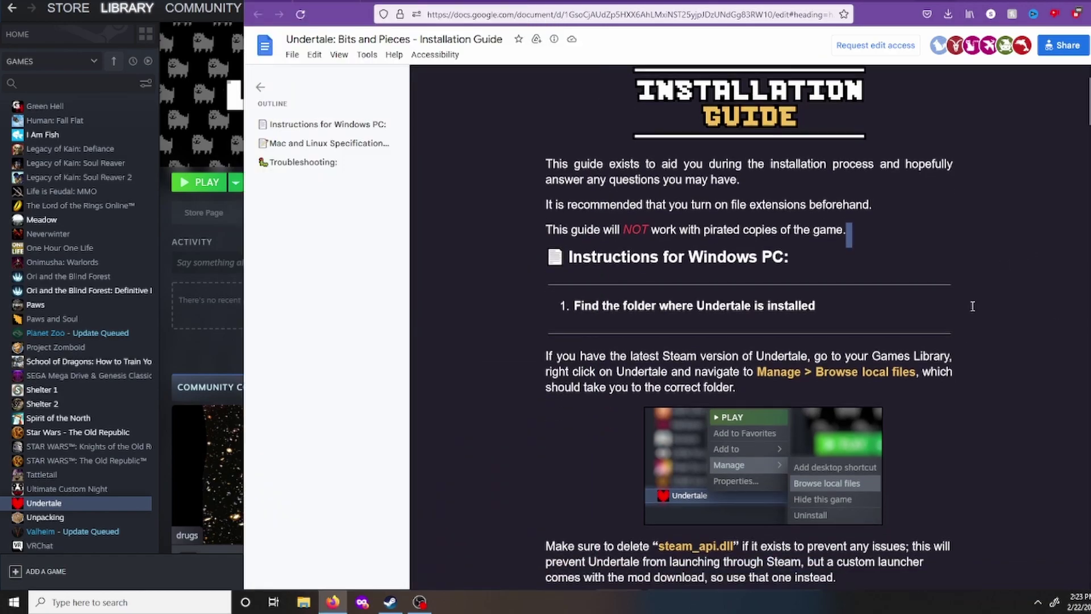
{"action": "scroll", "coordinate": [973, 305], "scroll_direction": "down", "scroll_amount": 10}
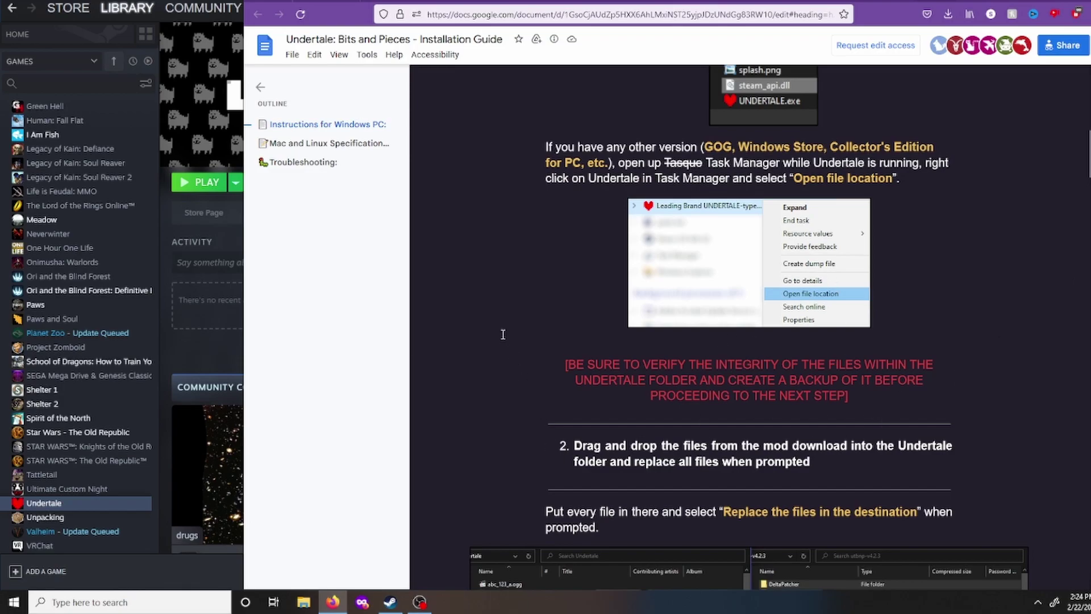
{"action": "scroll", "coordinate": [520, 384], "scroll_direction": "up", "scroll_amount": 10}
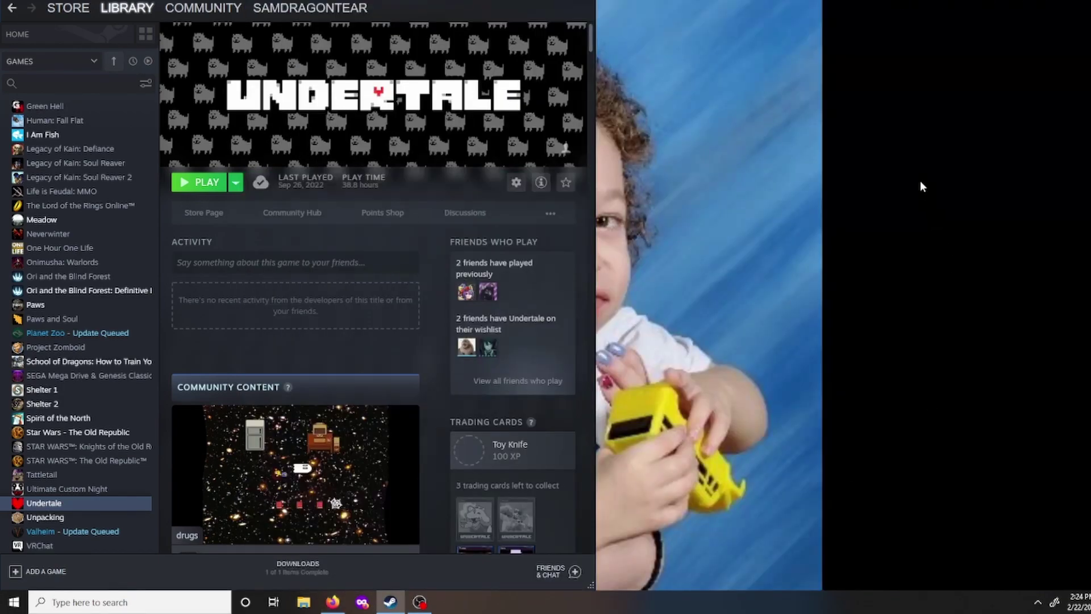
- Paste the copied Undertale folder onto the desktop and rename it UndertaleBnP2
{"action": "right_click", "coordinate": [873, 119]}
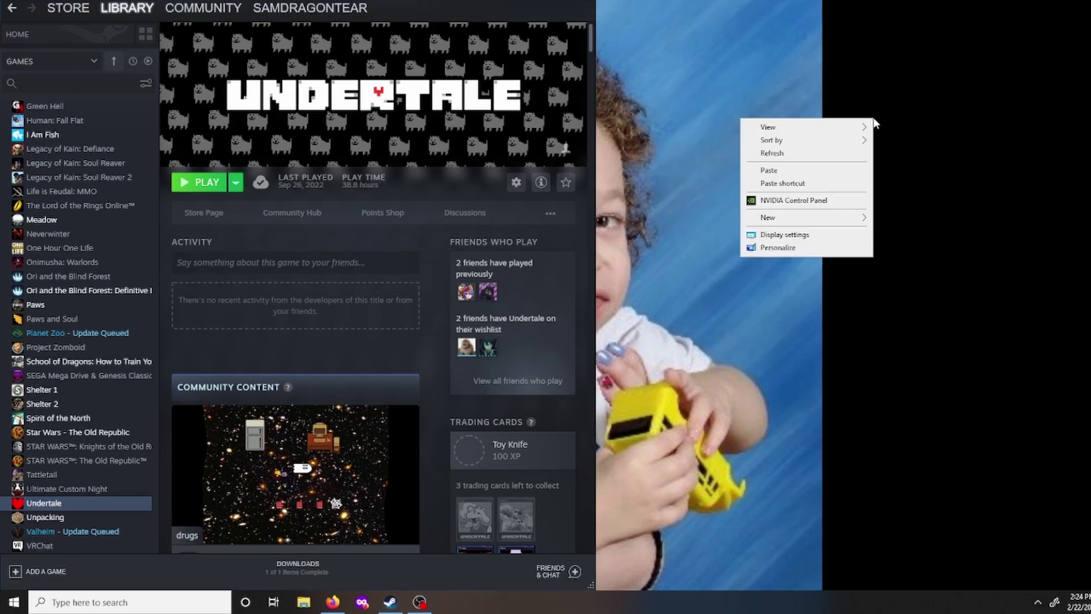
{"action": "left_click", "coordinate": [812, 171]}
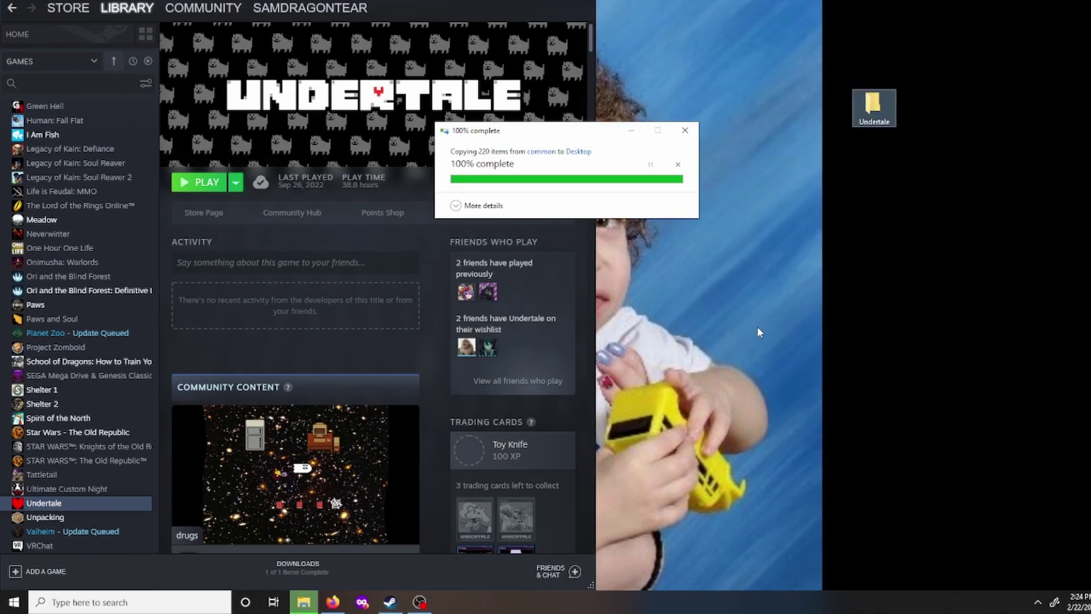
{"action": "left_click", "coordinate": [887, 120]}
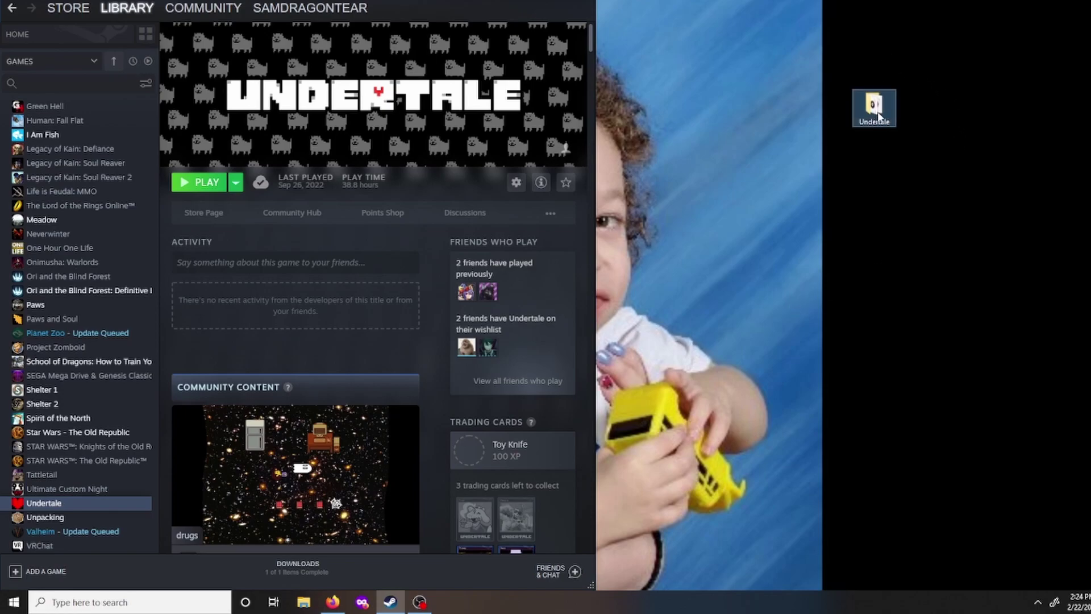
{"action": "left_click", "coordinate": [889, 122]}
{"action": "left_click", "coordinate": [890, 122]}
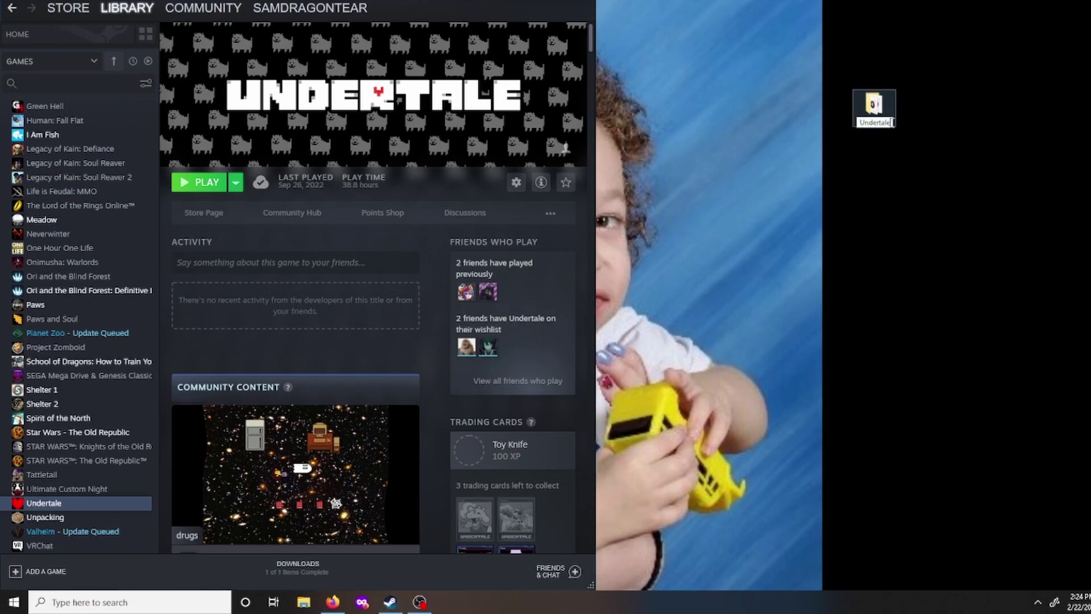
{"action": "left_click", "coordinate": [976, 169]}
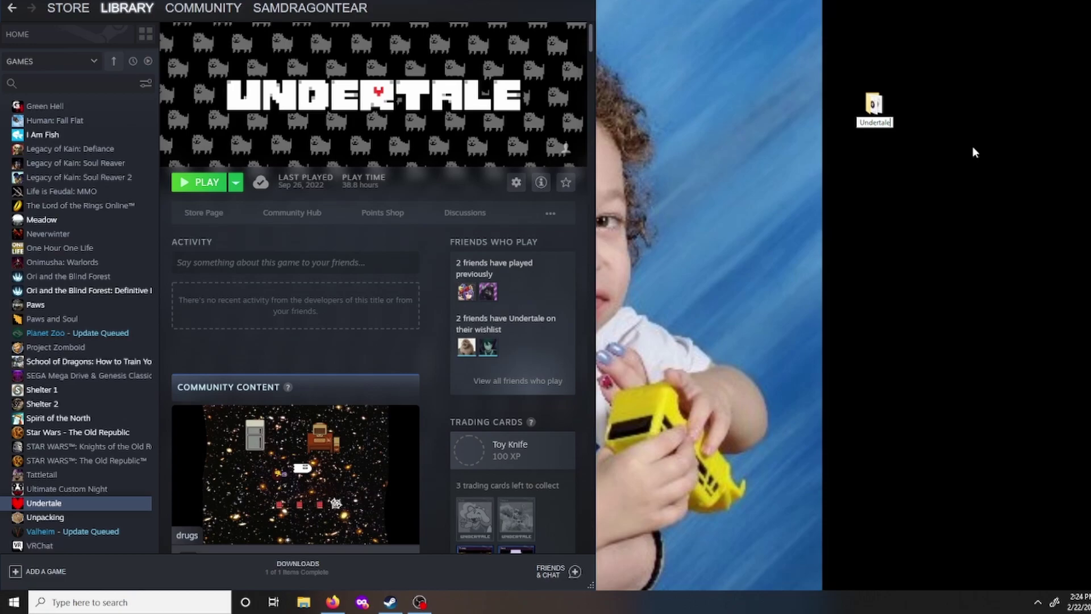
{"action": "type", "text": "BnP2"}
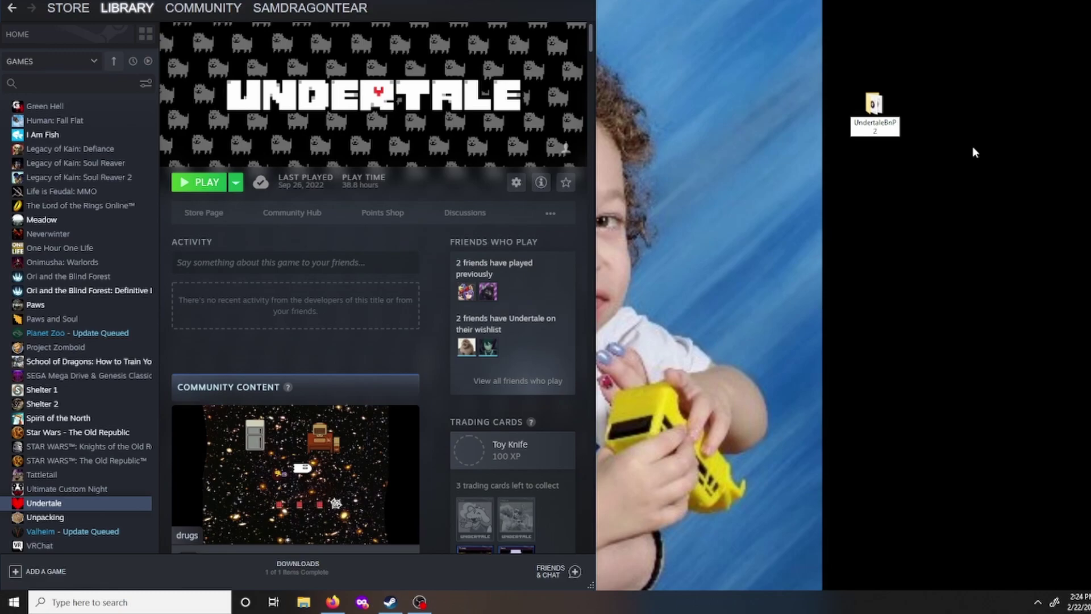
{"action": "key", "text": "Return"}
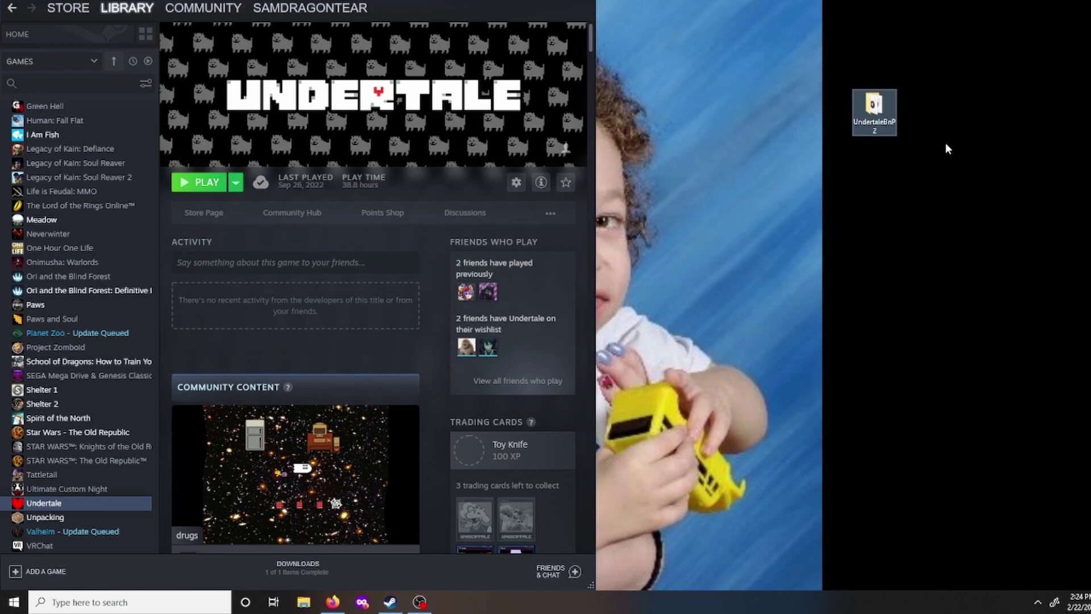
- Delete steam_api.dll from the UndertaleBnP2 folder
{"action": "double_click", "coordinate": [874, 111]}
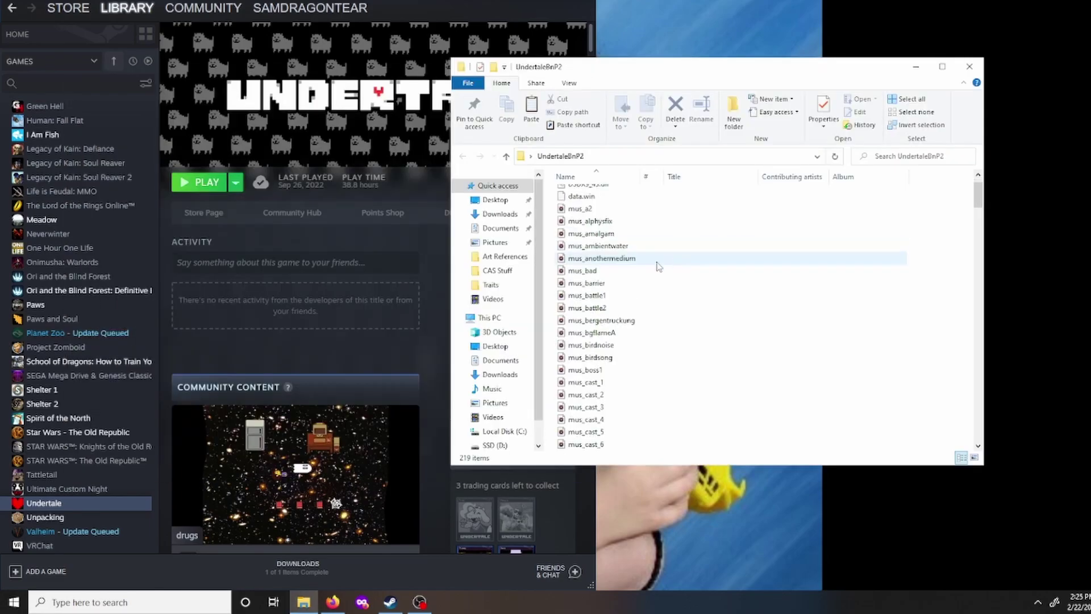
{"action": "scroll", "coordinate": [657, 266], "scroll_direction": "down", "scroll_amount": 18}
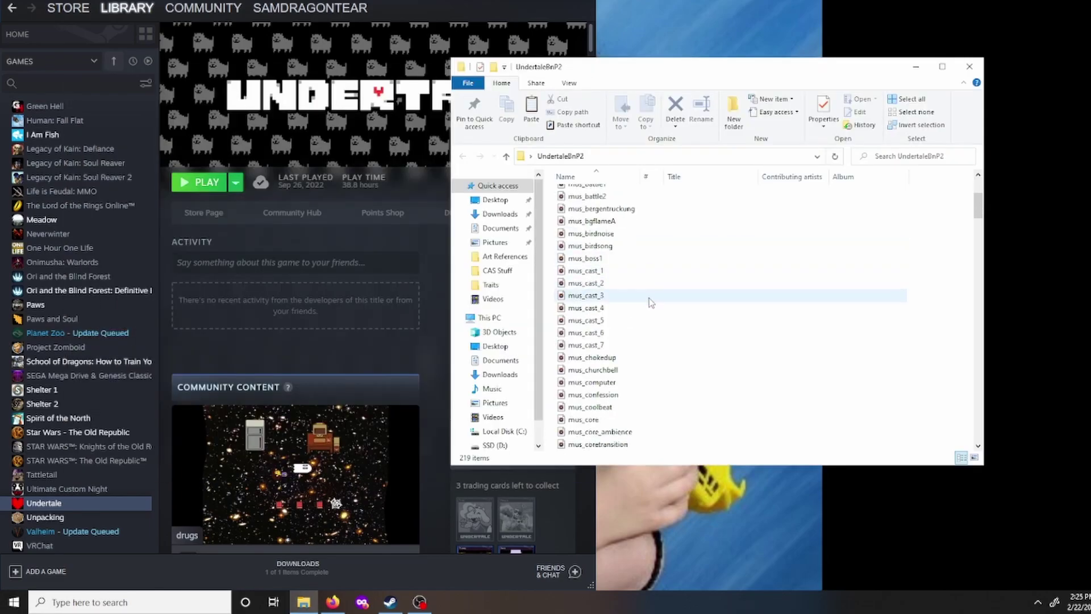
{"action": "scroll", "coordinate": [645, 353], "scroll_direction": "down", "scroll_amount": 20}
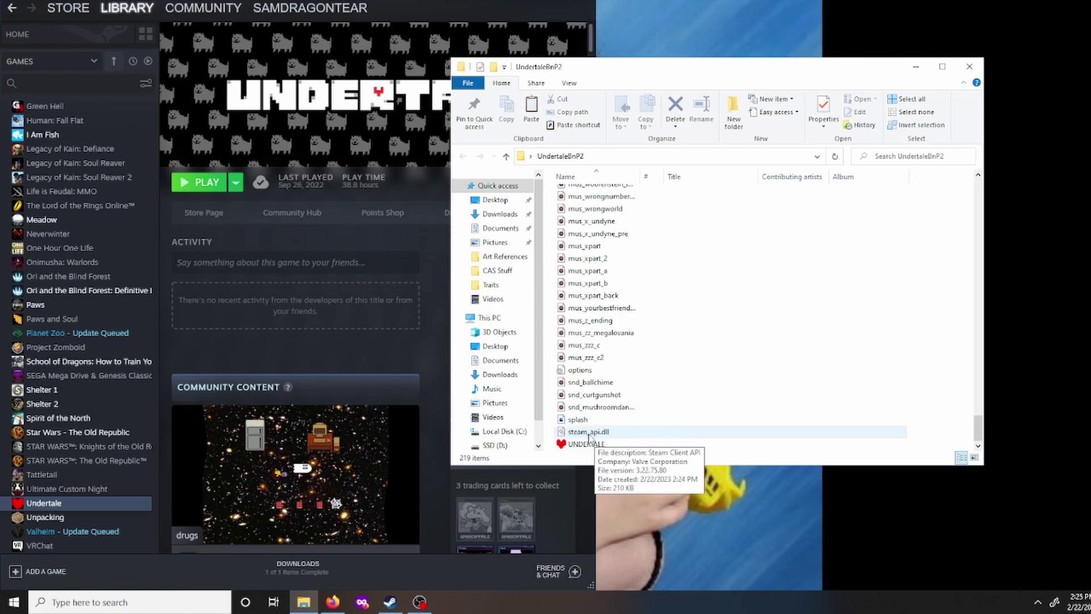
{"action": "left_click", "coordinate": [606, 434]}
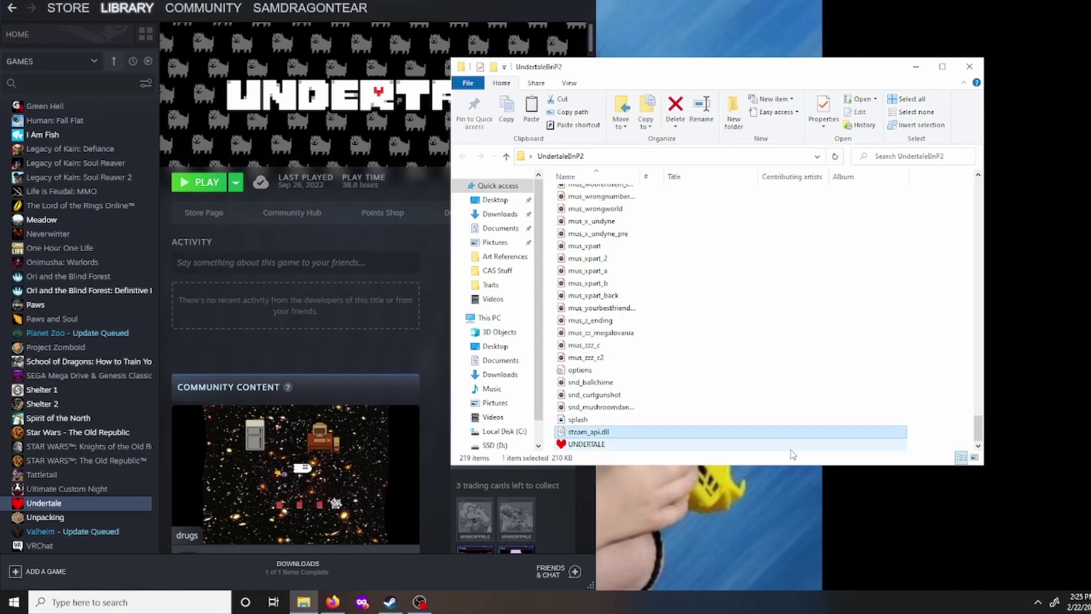
{"action": "key", "text": "Delete"}
- Open Downloads beside UndertaleBnP2 and select the utbnp-v4.2.4 zip
{"action": "right_click", "coordinate": [303, 602]}
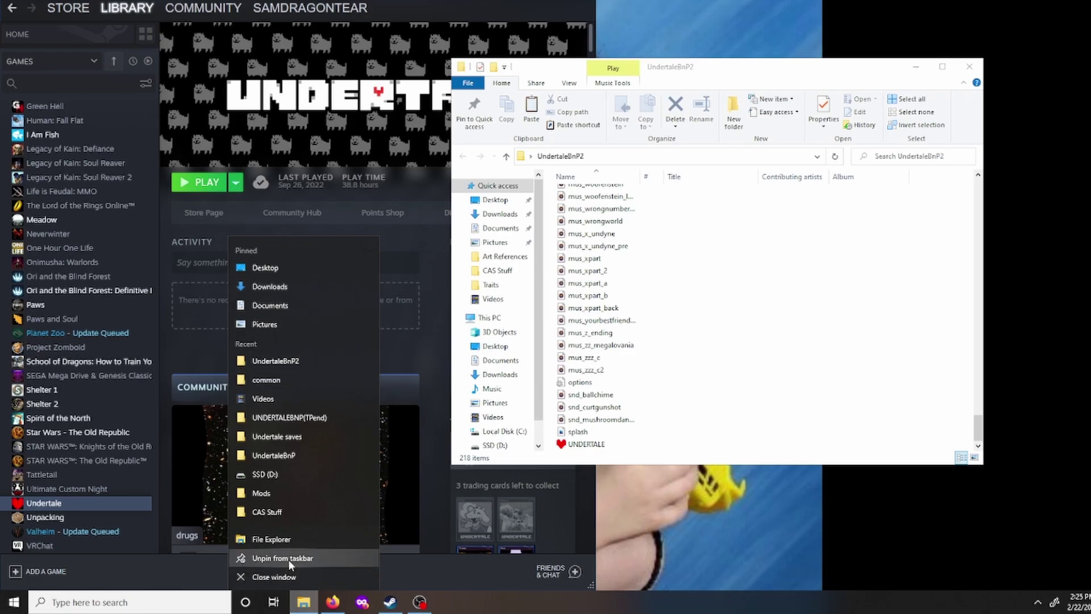
{"action": "left_click", "coordinate": [288, 288]}
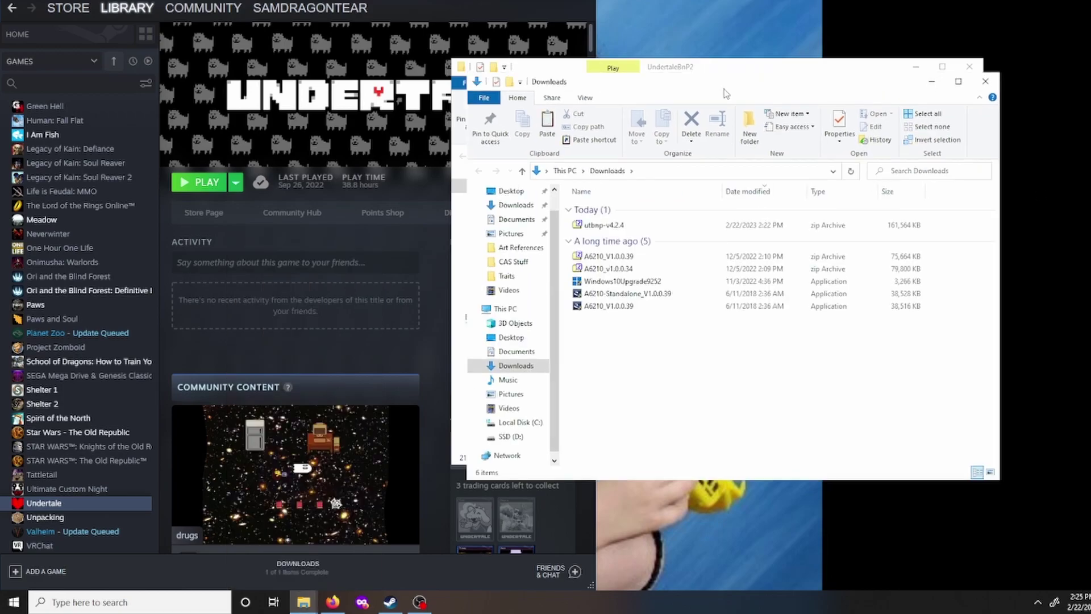
{"action": "left_click_drag", "start_coordinate": [726, 90], "coordinate": [271, 81]}
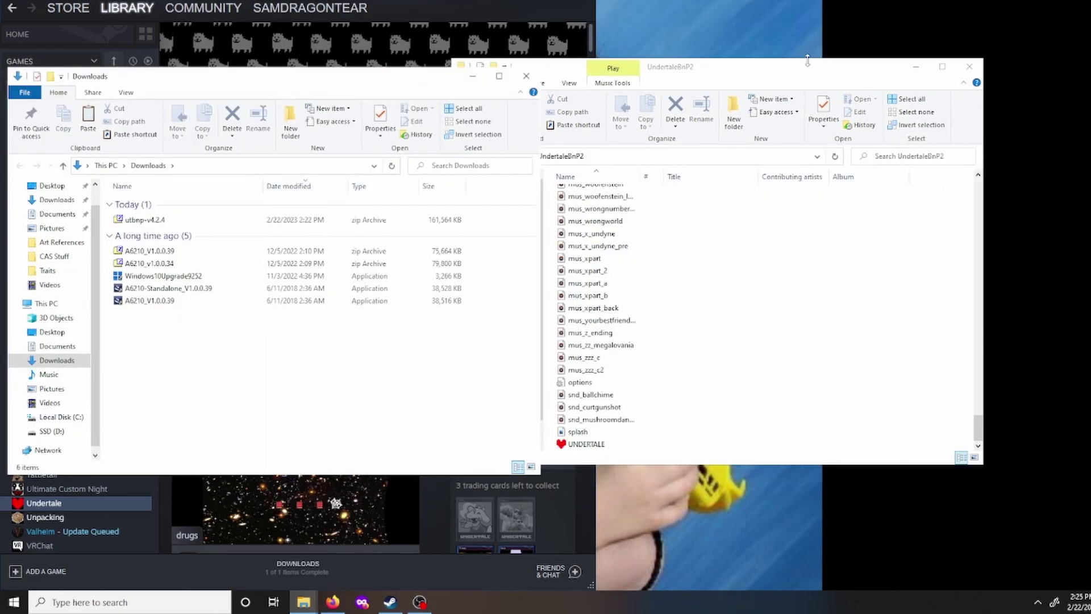
{"action": "left_click_drag", "start_coordinate": [795, 67], "coordinate": [896, 82]}
{"action": "left_click", "coordinate": [121, 223]}
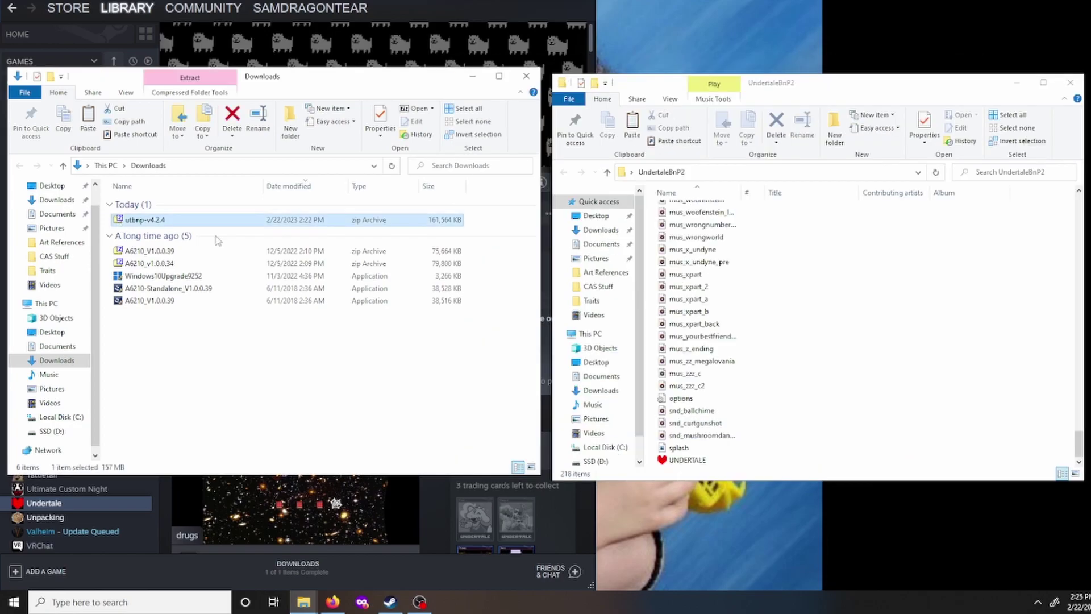
- Extract all 58 utbnp-v4.2.4 items into UndertaleBnP2 with 7-Zip, replacing existing files
{"action": "double_click", "coordinate": [136, 222]}
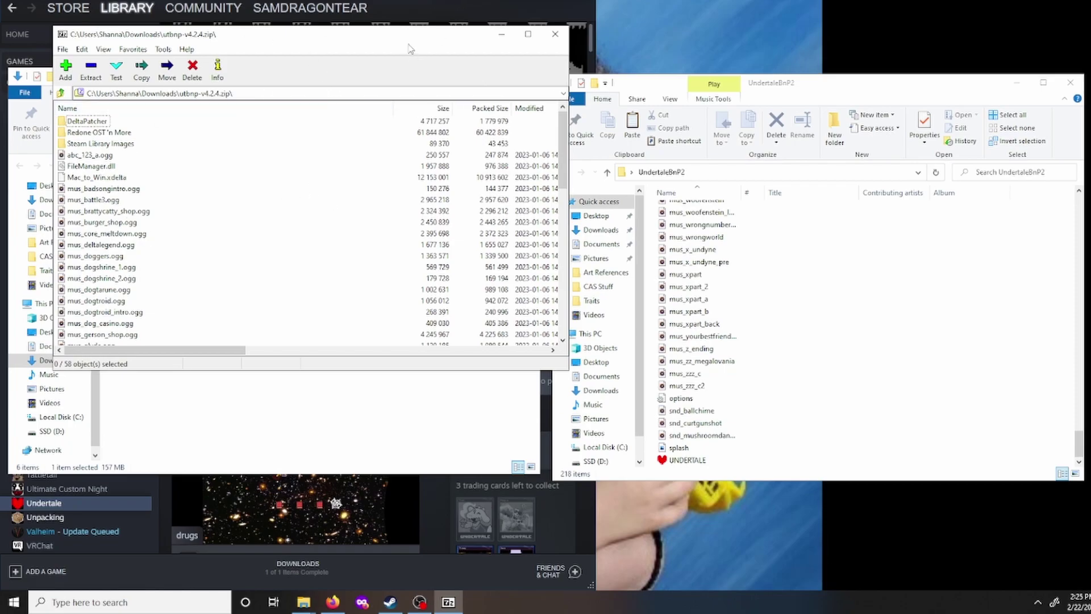
{"action": "left_click_drag", "start_coordinate": [418, 31], "coordinate": [390, 320]}
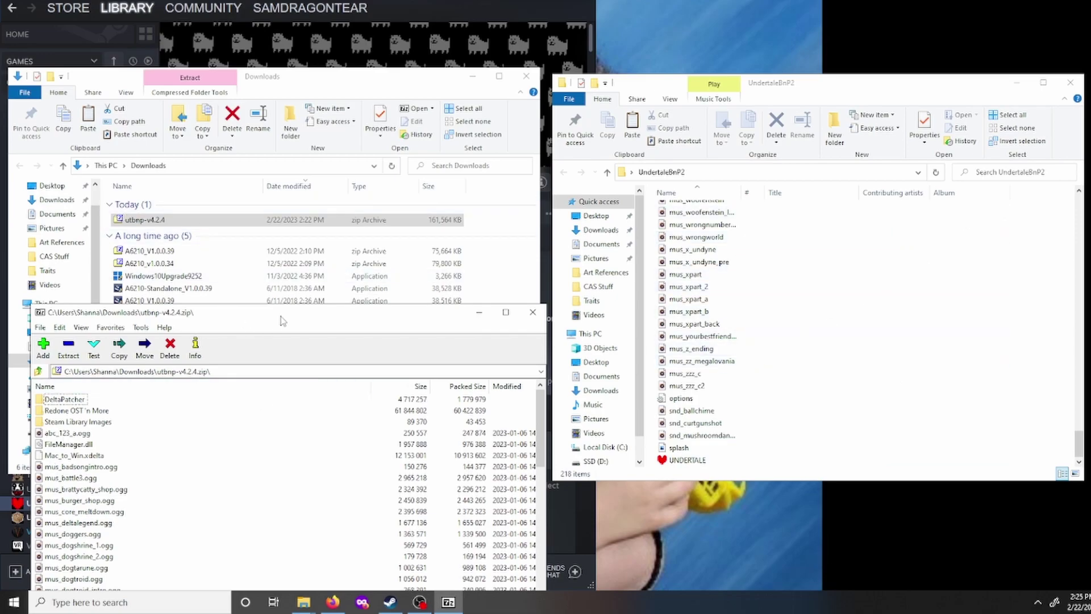
{"action": "left_click_drag", "start_coordinate": [281, 314], "coordinate": [267, 71]}
{"action": "scroll", "coordinate": [305, 238], "scroll_direction": "down", "scroll_amount": 13}
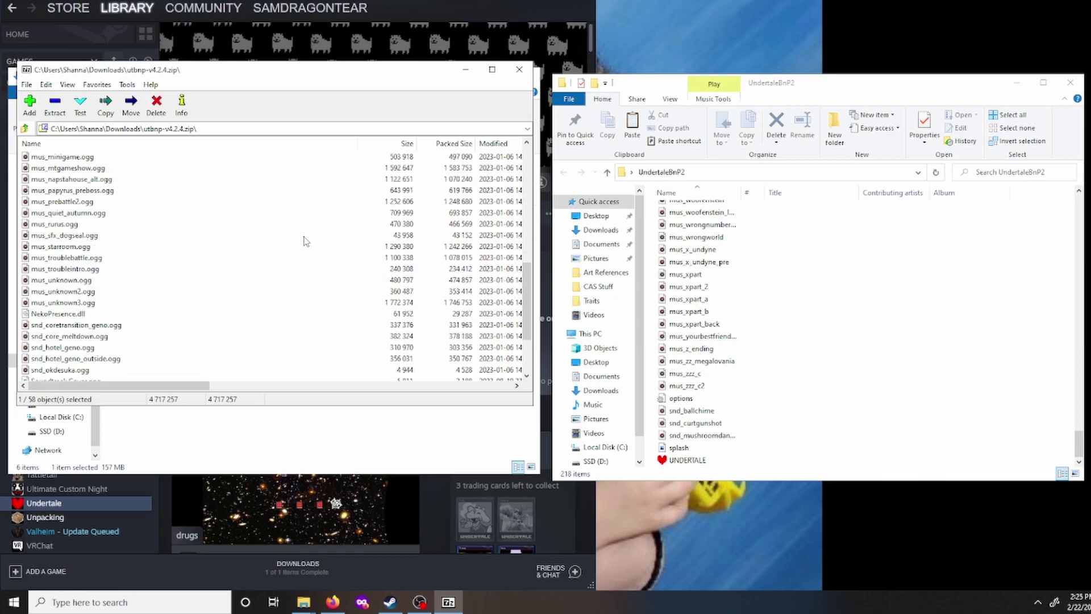
{"action": "left_click", "coordinate": [74, 370], "text": "shift"}
{"action": "left_click_drag", "start_coordinate": [61, 231], "coordinate": [894, 383]}
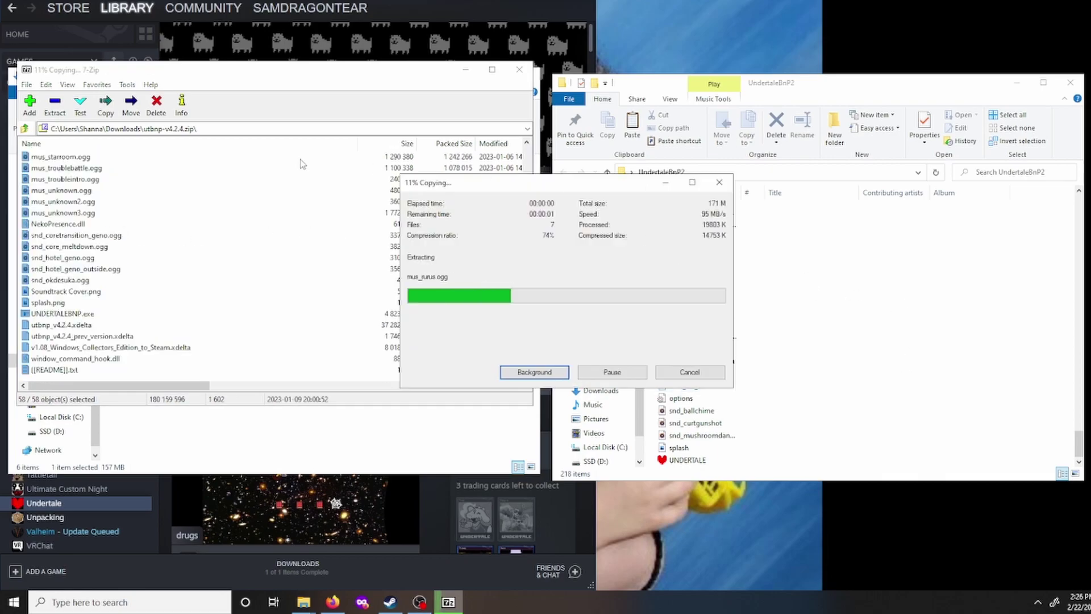
{"action": "left_click", "coordinate": [489, 191]}
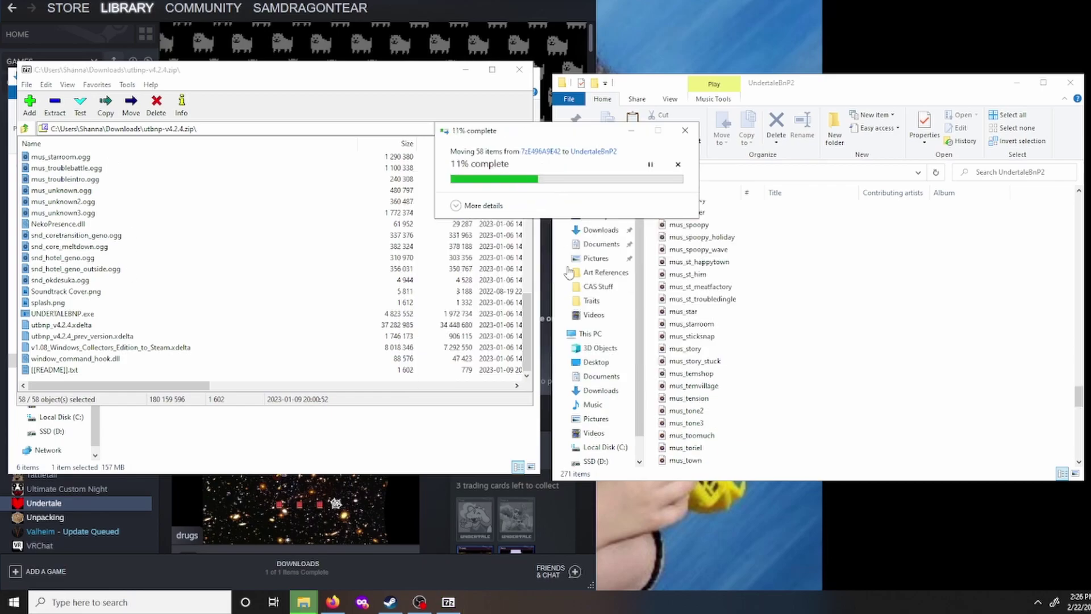
- Close 7-Zip and Downloads, then select the Redone OST 'n More folder
{"action": "left_click", "coordinate": [273, 236]}
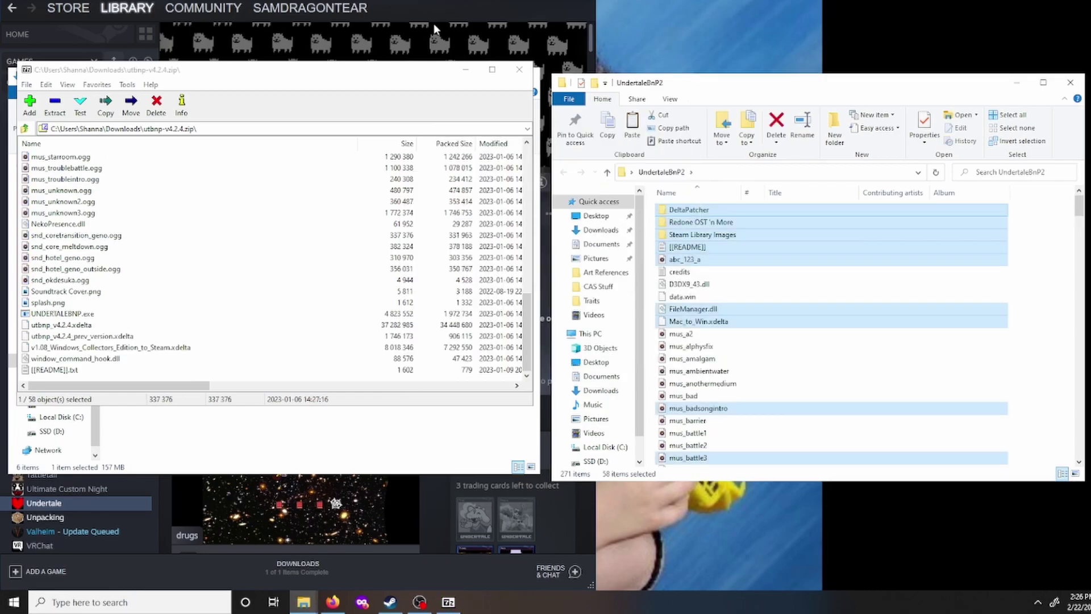
{"action": "left_click", "coordinate": [520, 69]}
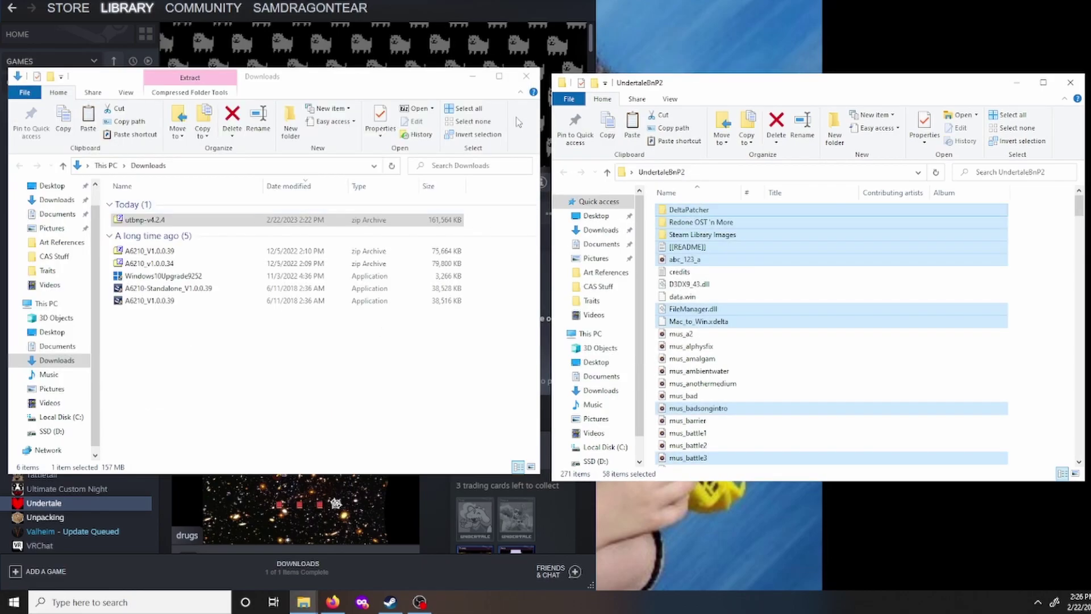
{"action": "left_click", "coordinate": [527, 74]}
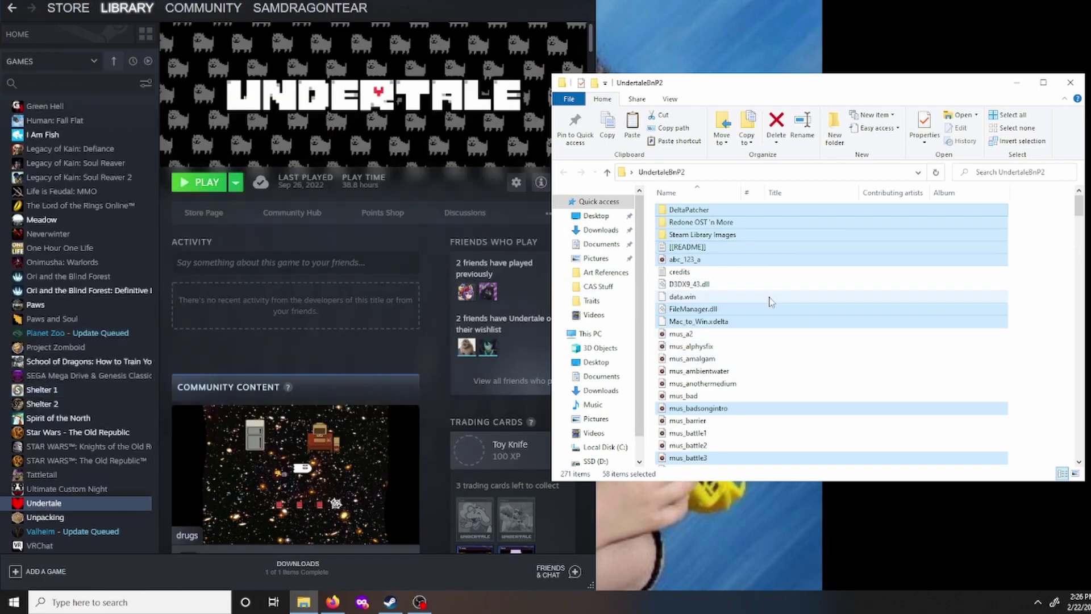
{"action": "left_click", "coordinate": [958, 272]}
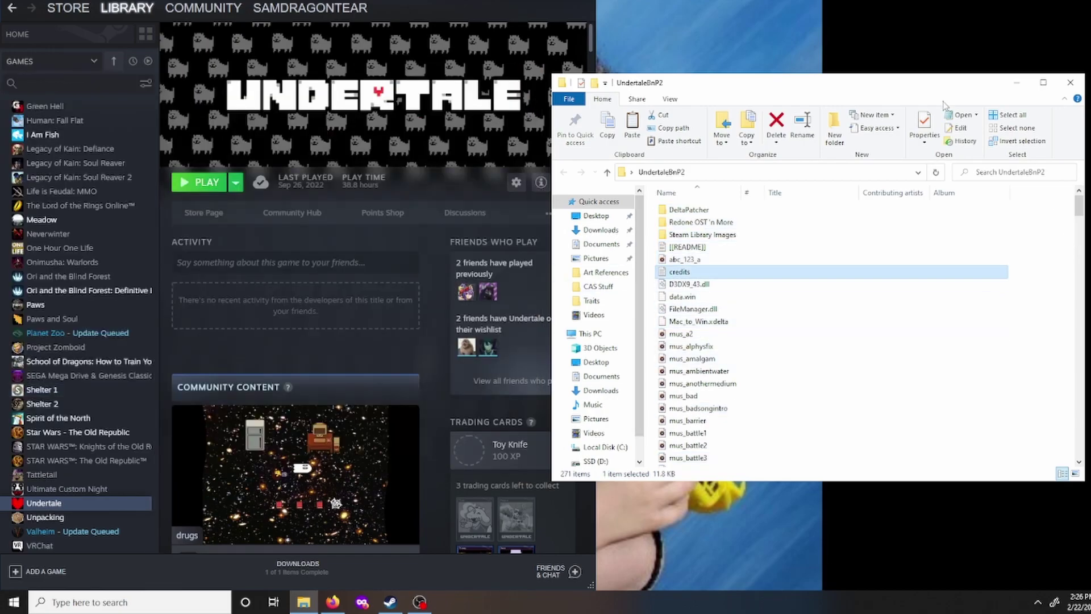
{"action": "left_click", "coordinate": [718, 223]}
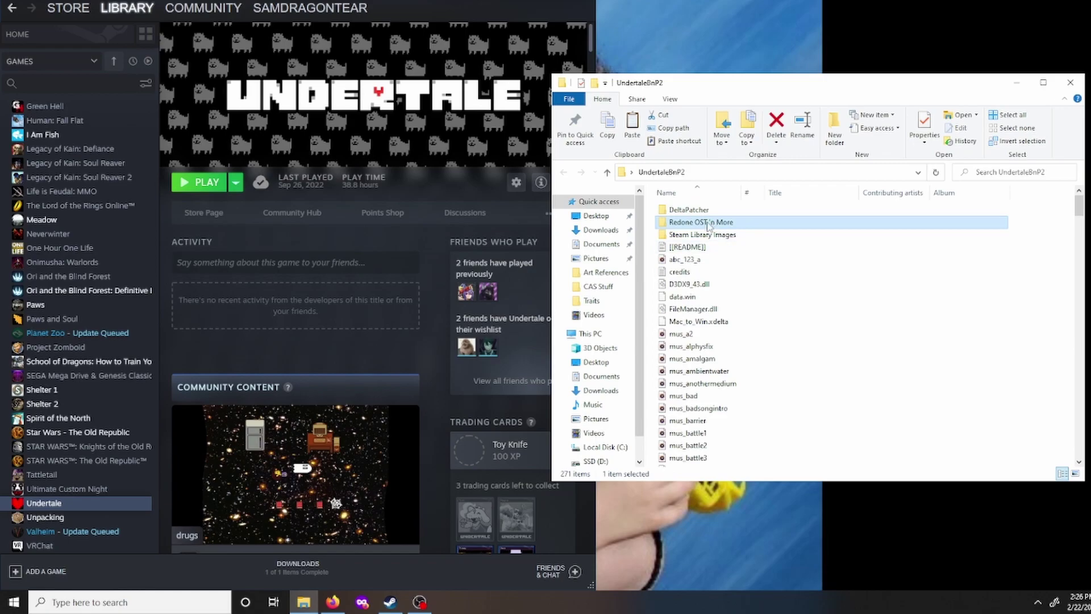
- Move [[README_MUS]] through Soundtrack Cover into UndertaleBnP2, replacing originals, then delete Redone OST 'n More
{"action": "double_click", "coordinate": [710, 224]}
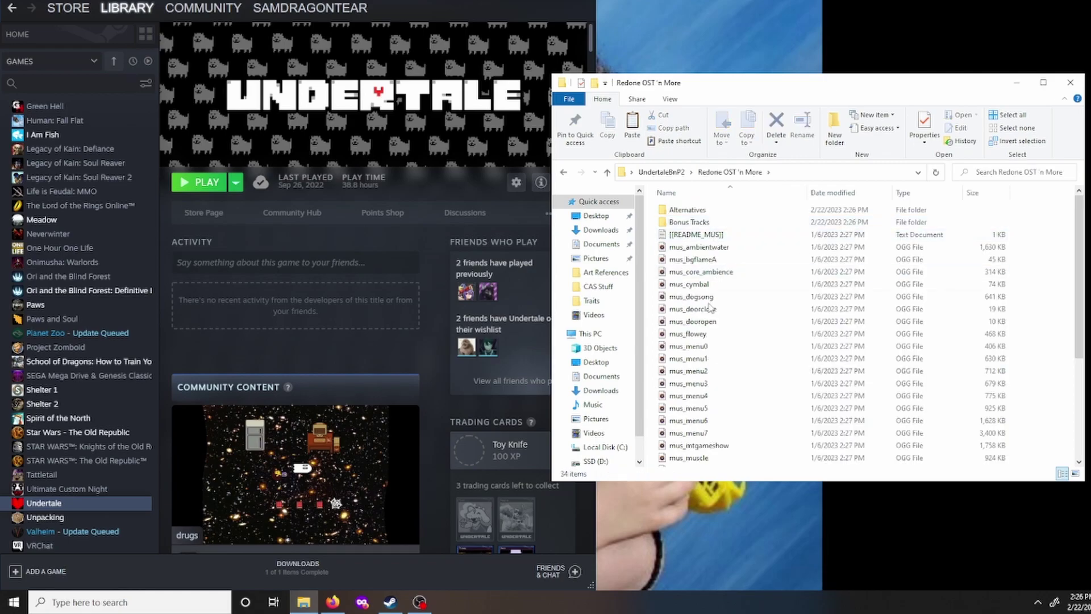
{"action": "left_click", "coordinate": [700, 236]}
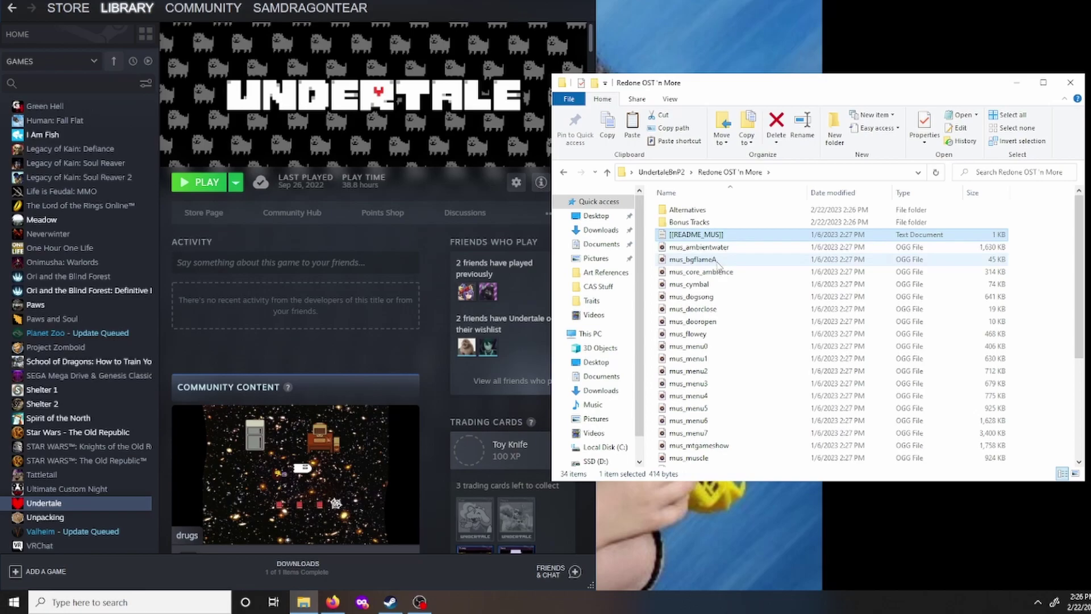
{"action": "scroll", "coordinate": [739, 330], "scroll_direction": "down", "scroll_amount": 4}
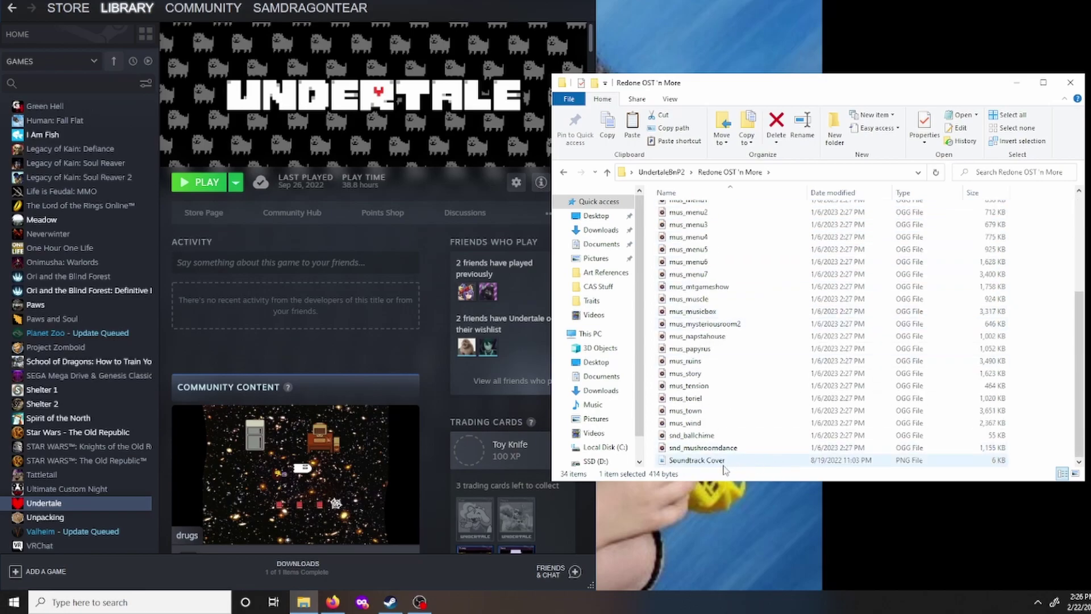
{"action": "scroll", "coordinate": [750, 444], "scroll_direction": "up", "scroll_amount": 4}
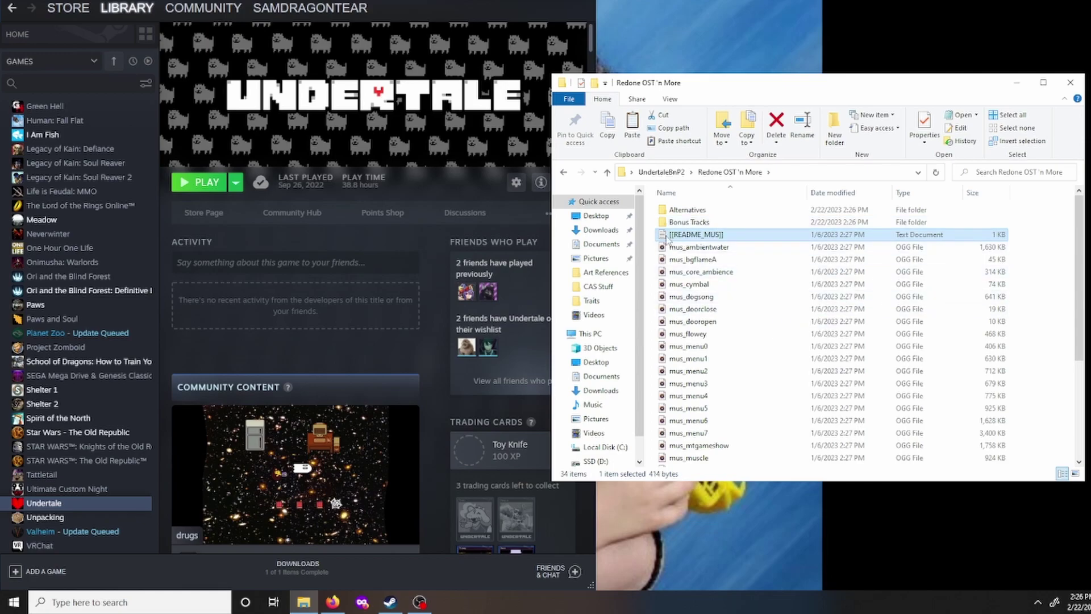
{"action": "scroll", "coordinate": [722, 285], "scroll_direction": "down", "scroll_amount": 5}
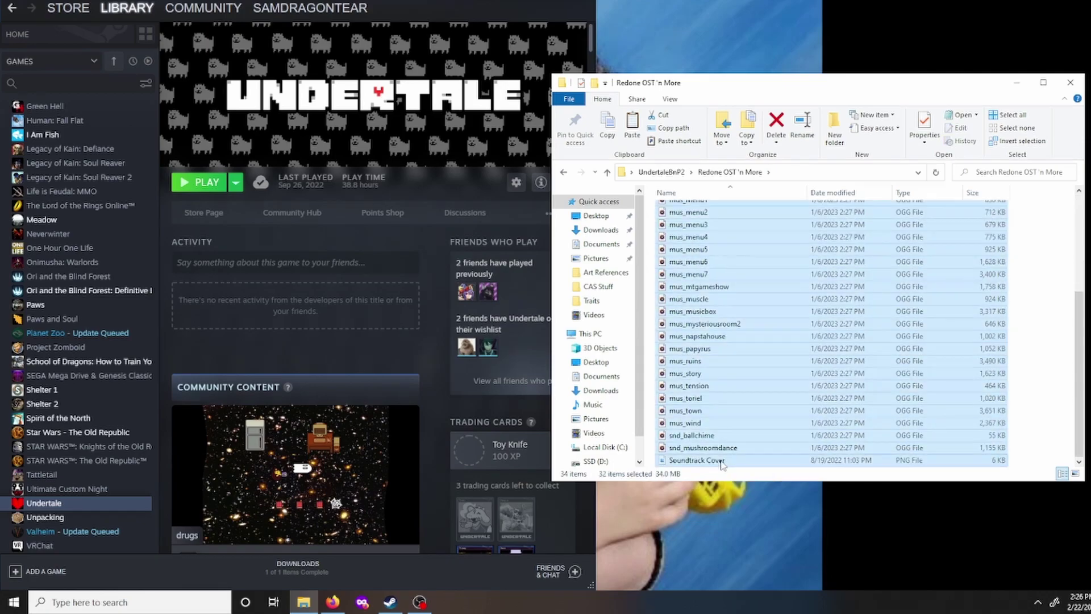
{"action": "left_click", "coordinate": [733, 459], "text": "shift"}
{"action": "scroll", "coordinate": [719, 347], "scroll_direction": "up", "scroll_amount": 5}
{"action": "left_click_drag", "start_coordinate": [699, 286], "coordinate": [661, 183]}
{"action": "left_click", "coordinate": [660, 188]}
{"action": "left_click", "coordinate": [661, 172]}
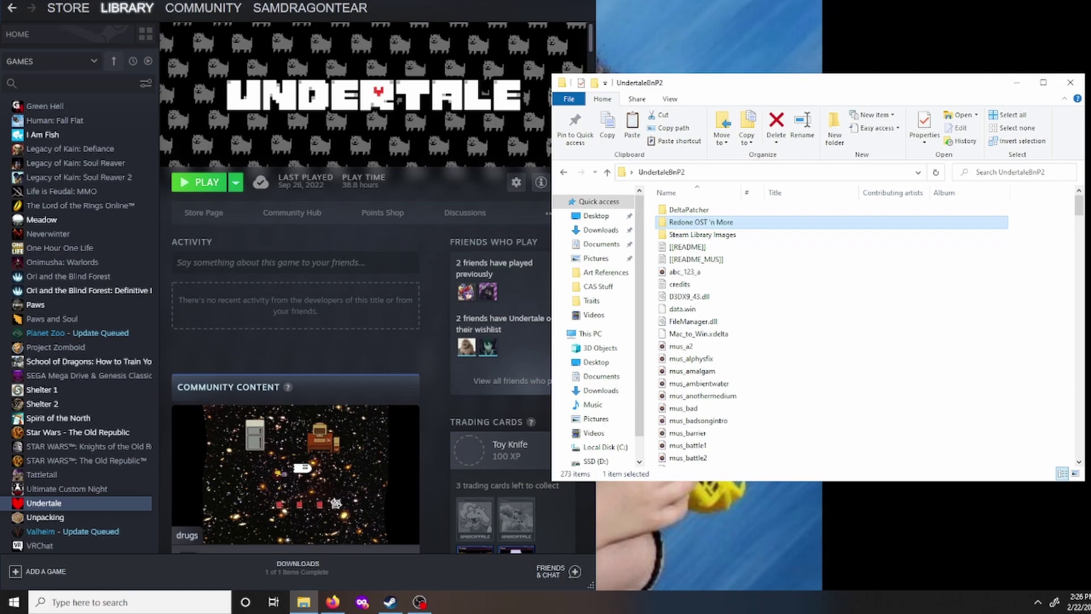
{"action": "key", "text": "Delete"}
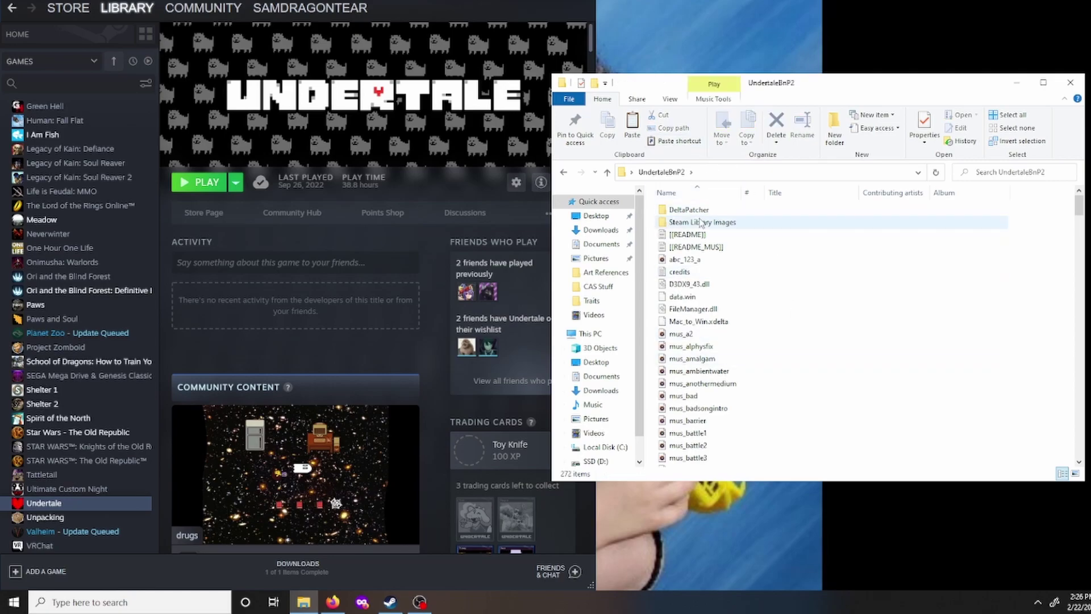
- Run DeltaPatcher from its folder and load UndertaleBnP2's data.win as the original file
{"action": "left_click", "coordinate": [688, 212]}
{"action": "double_click", "coordinate": [687, 213]}
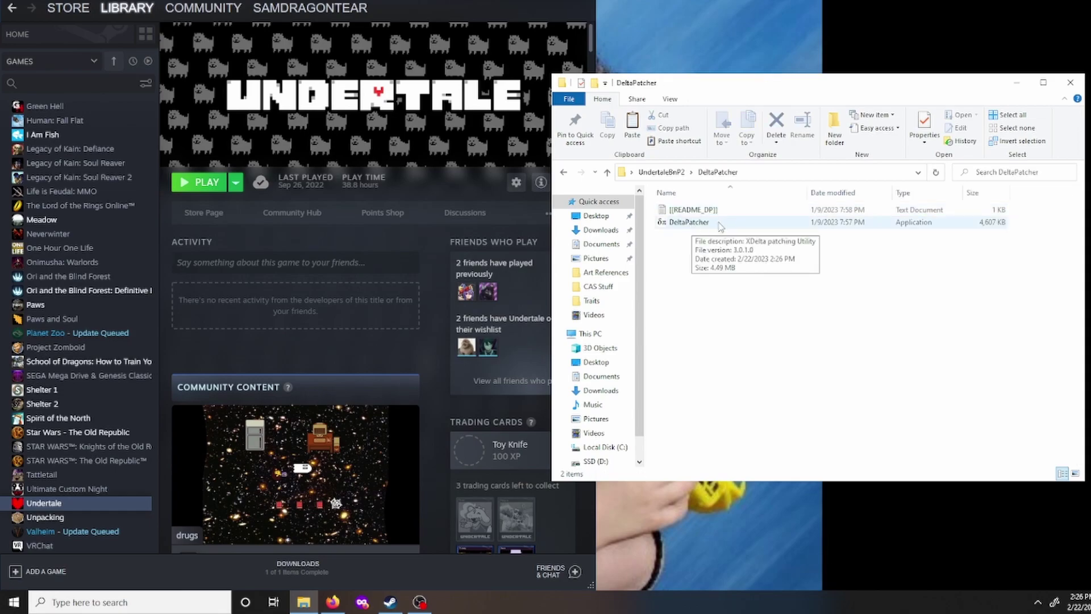
{"action": "double_click", "coordinate": [703, 224]}
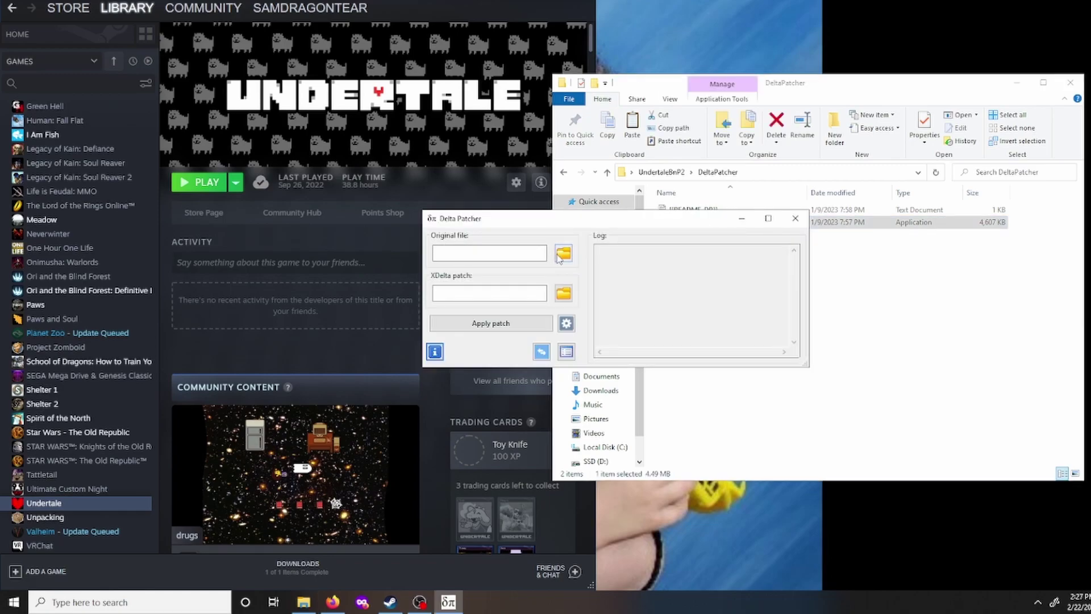
{"action": "left_click", "coordinate": [563, 254]}
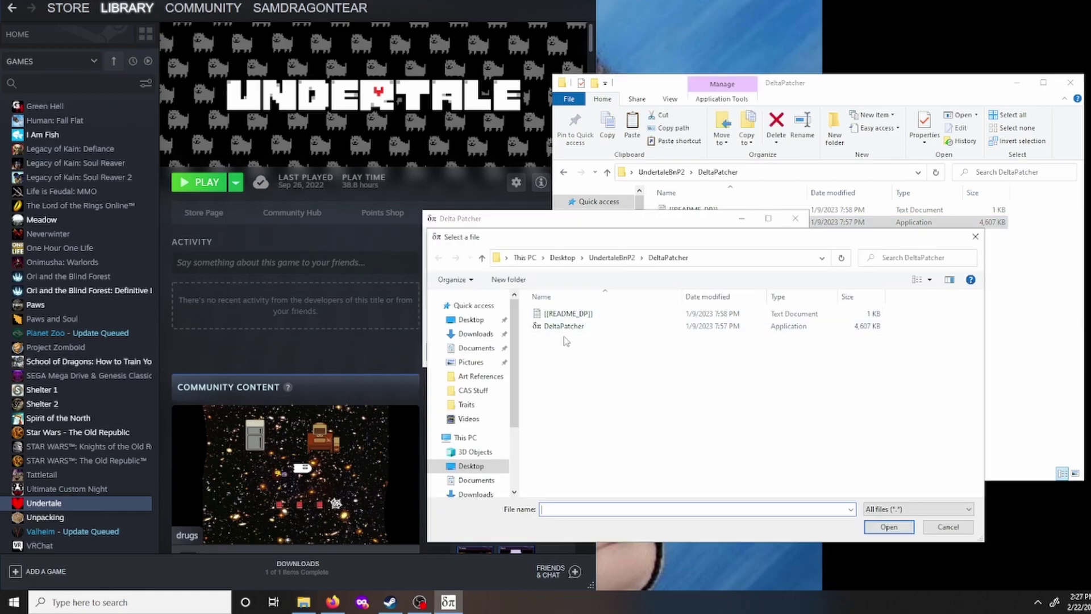
{"action": "left_click", "coordinate": [615, 258]}
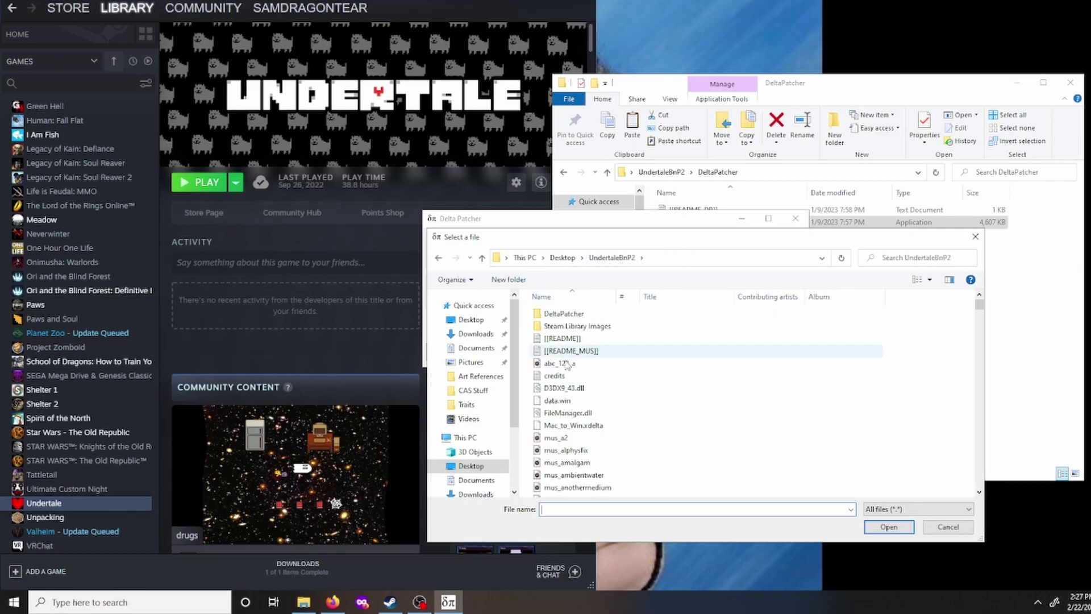
{"action": "double_click", "coordinate": [568, 401]}
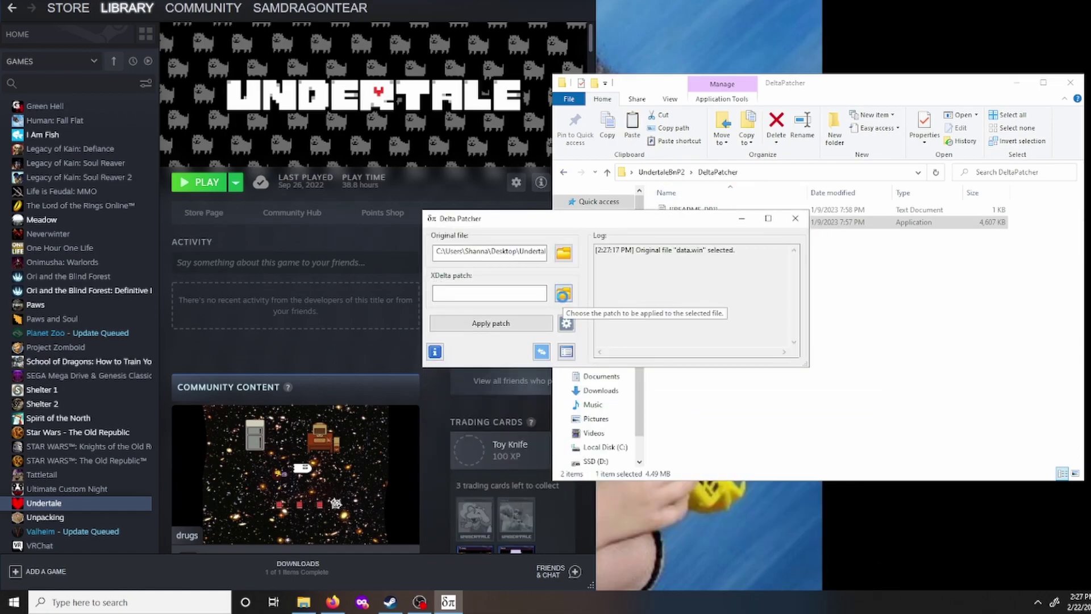
- Load utbnp_v4.2.4.xdelta as the patch file in Delta Patcher
{"action": "left_click", "coordinate": [563, 294]}
{"action": "left_click", "coordinate": [571, 378]}
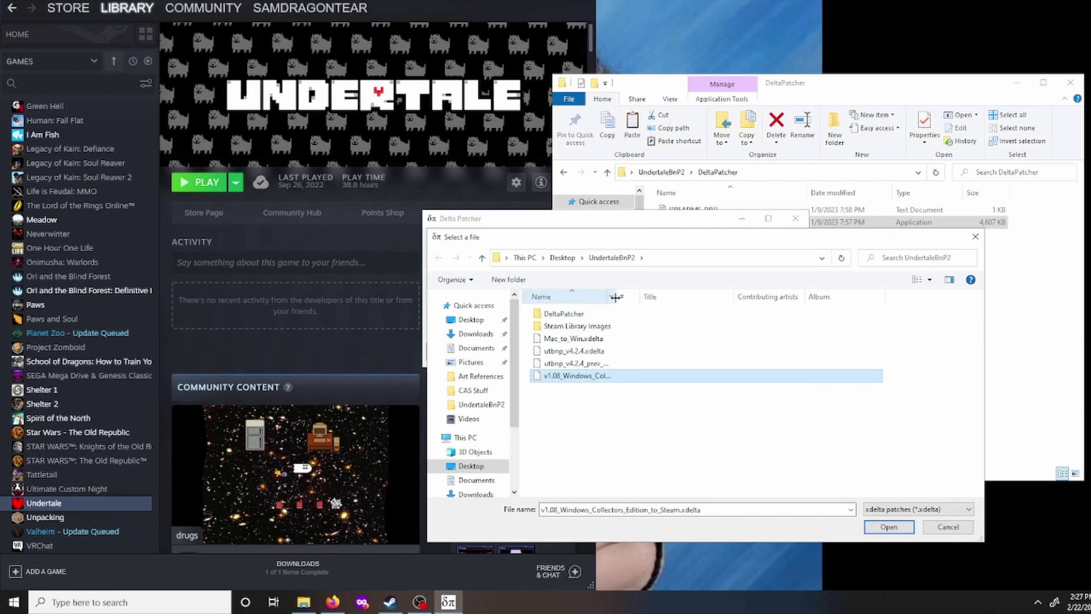
{"action": "left_click_drag", "start_coordinate": [615, 298], "coordinate": [726, 317]}
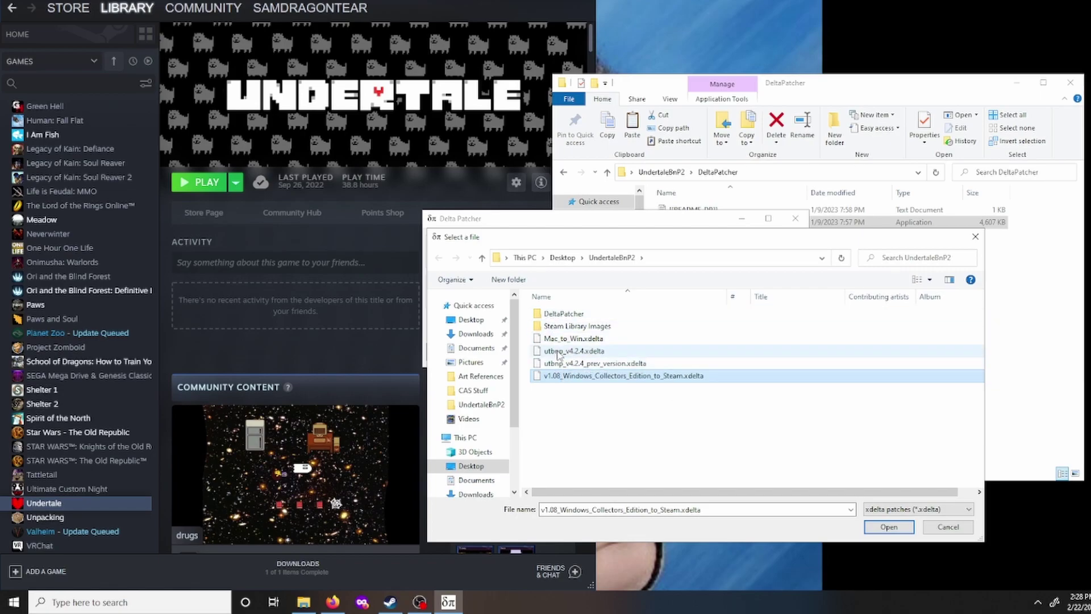
{"action": "left_click", "coordinate": [559, 353]}
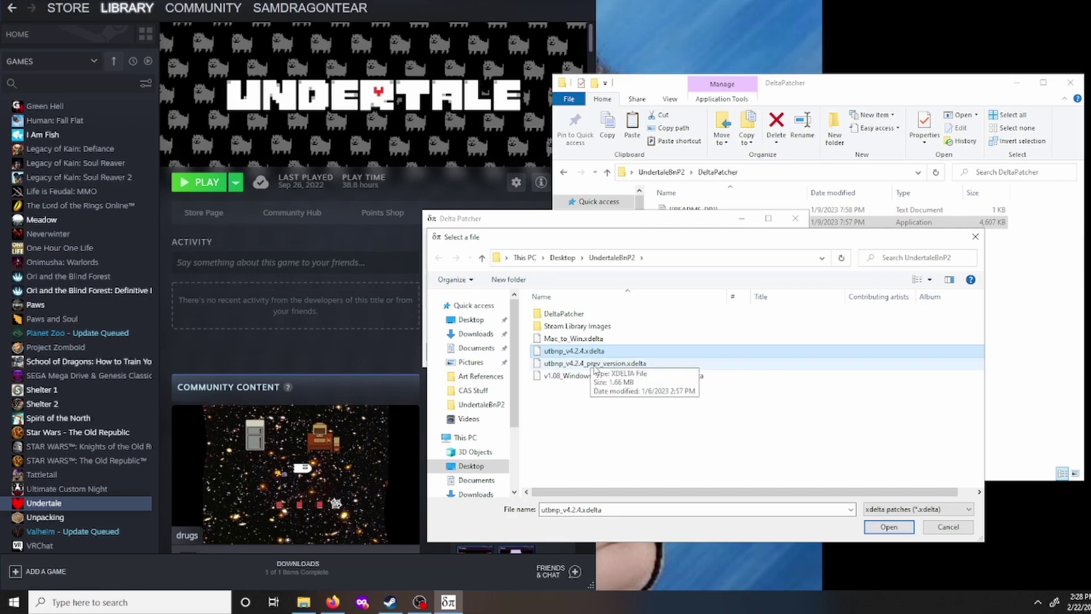
{"action": "key", "text": "F2"}
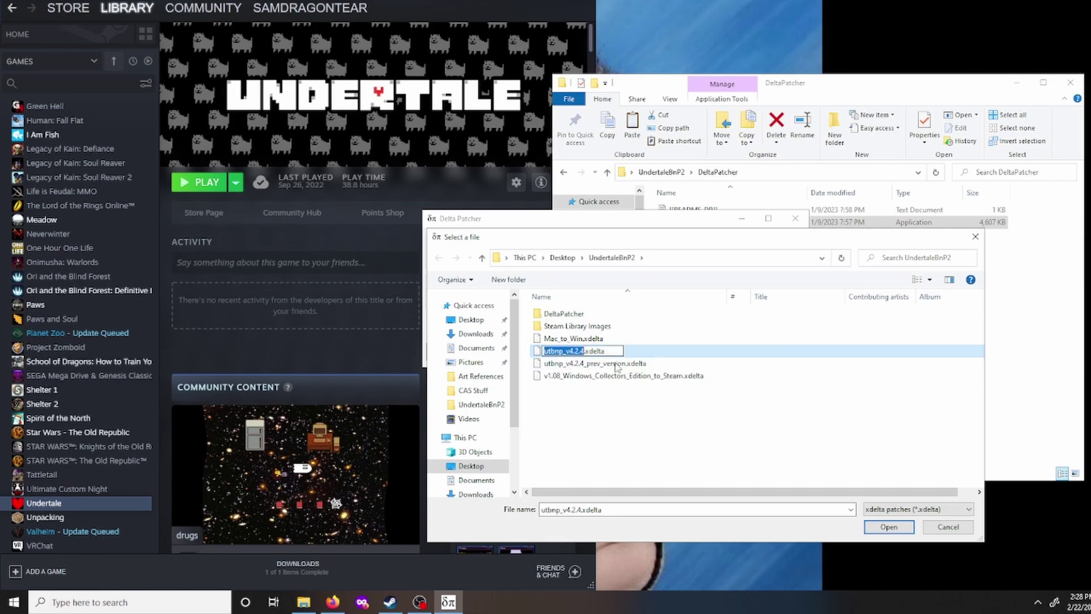
{"action": "left_click", "coordinate": [890, 527]}
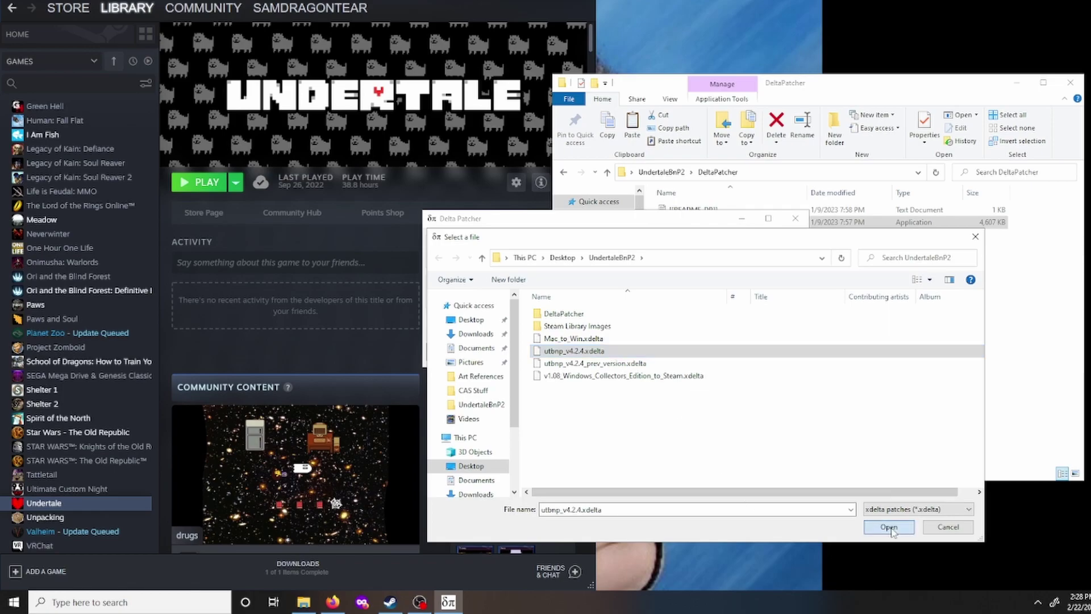
- Apply the patch to data.win, acknowledge the success notice, and close Delta Patcher
{"action": "left_click", "coordinate": [491, 324]}
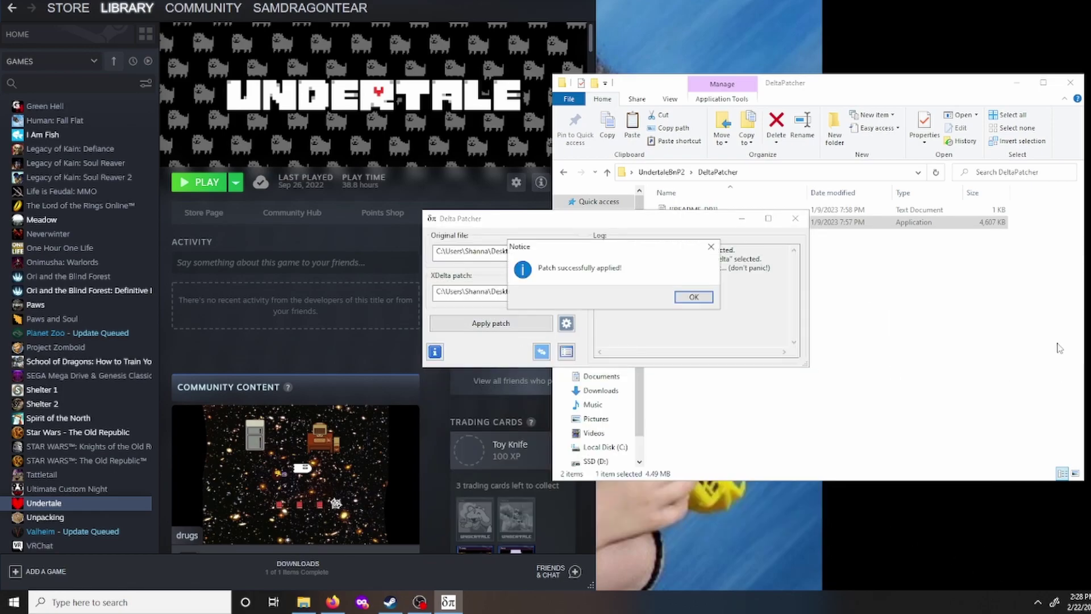
{"action": "left_click", "coordinate": [693, 297]}
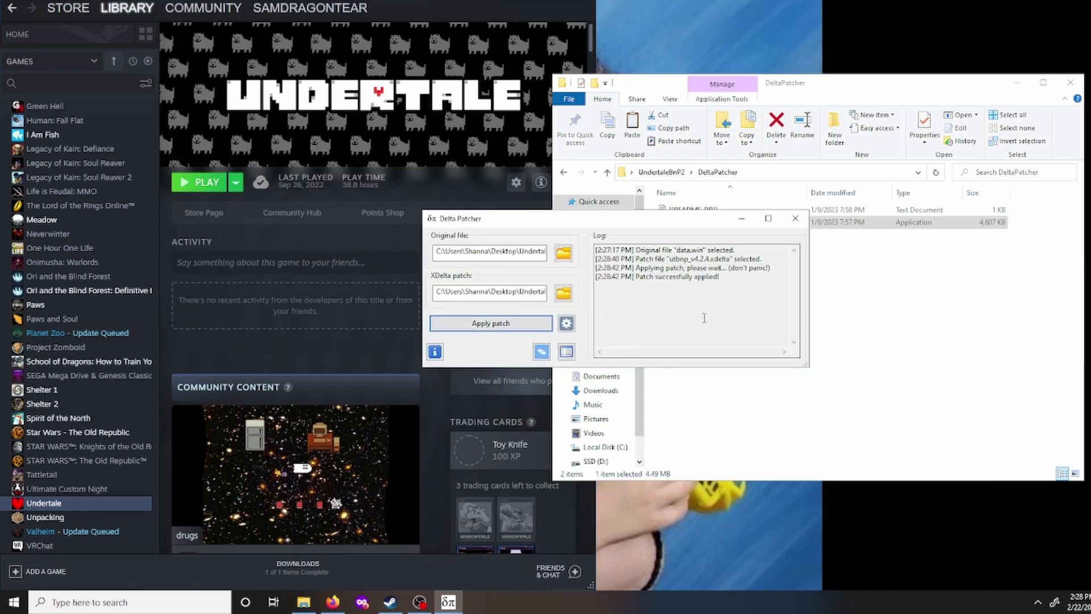
{"action": "left_click", "coordinate": [796, 218]}
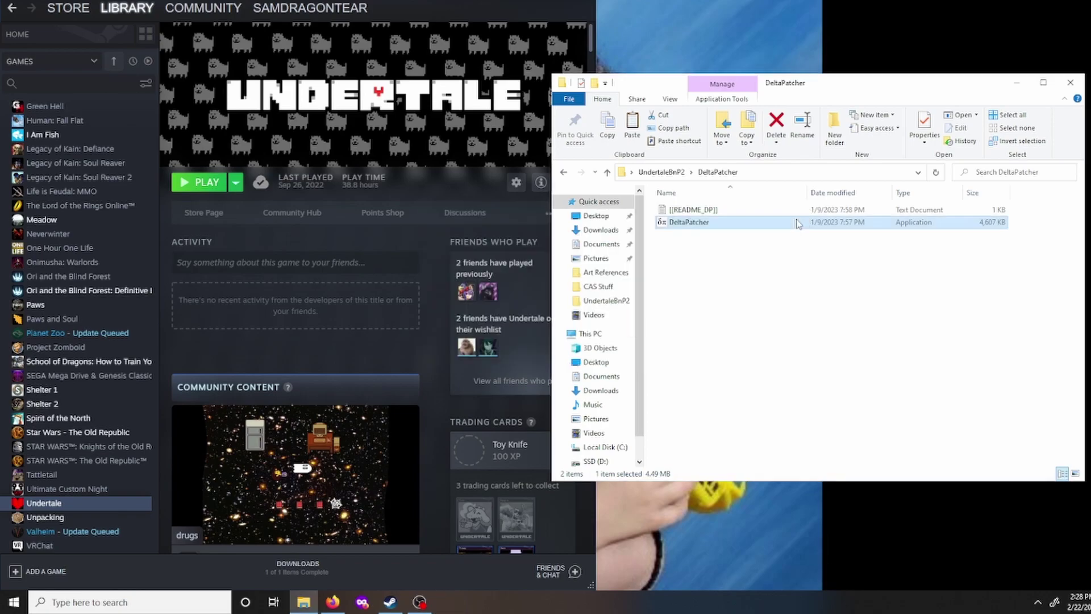
- Create a shortcut to UNDERTALEBNP inside the UndertaleBnP2 folder
{"action": "left_click", "coordinate": [661, 175]}
{"action": "scroll", "coordinate": [755, 324], "scroll_direction": "down", "scroll_amount": 20}
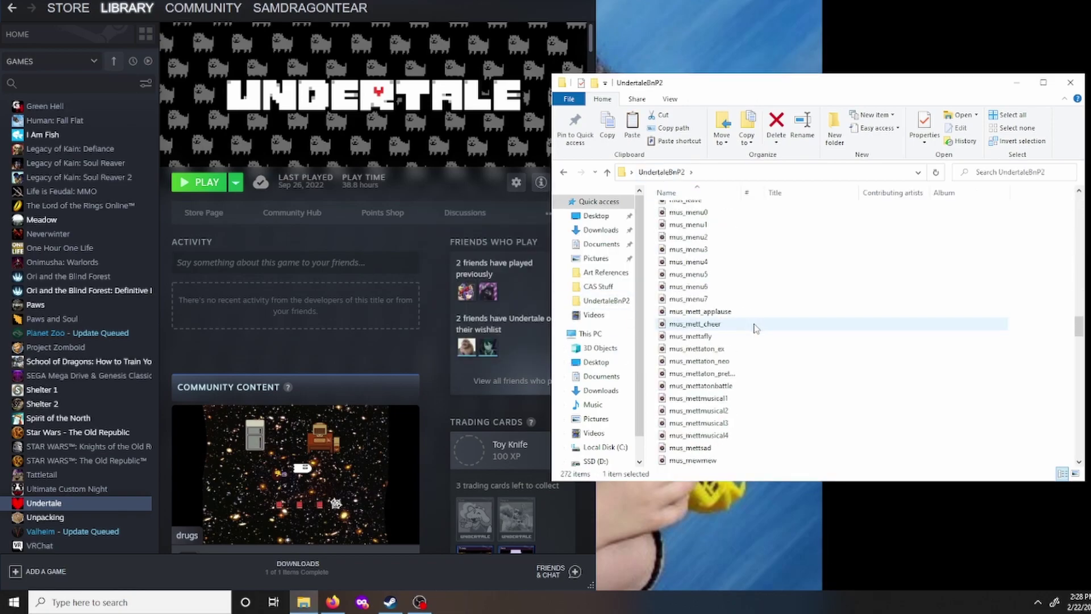
{"action": "scroll", "coordinate": [755, 326], "scroll_direction": "down", "scroll_amount": 20}
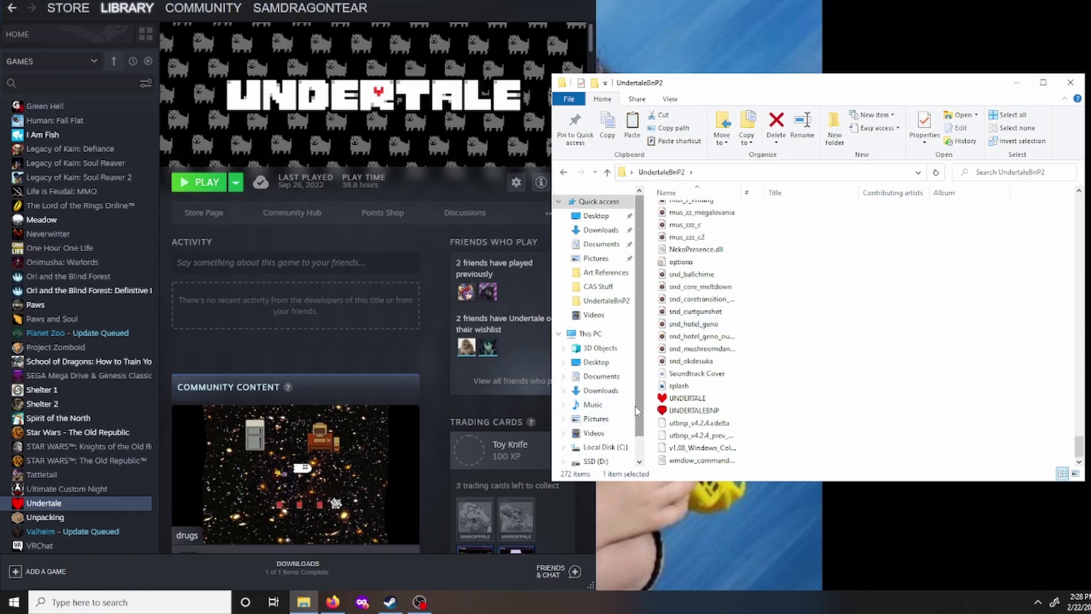
{"action": "left_click", "coordinate": [690, 398]}
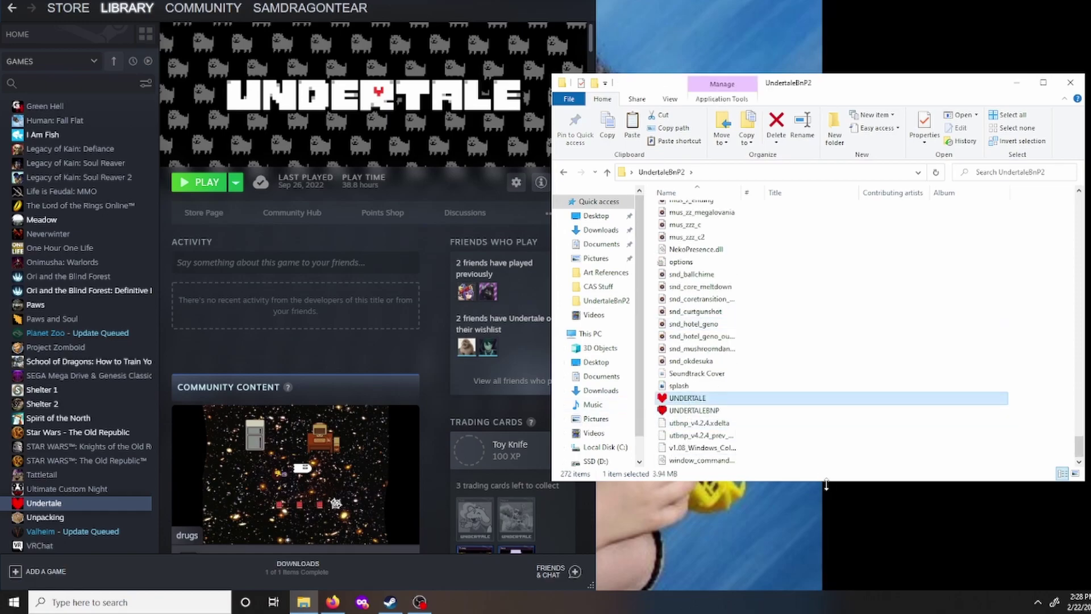
{"action": "left_click", "coordinate": [681, 410]}
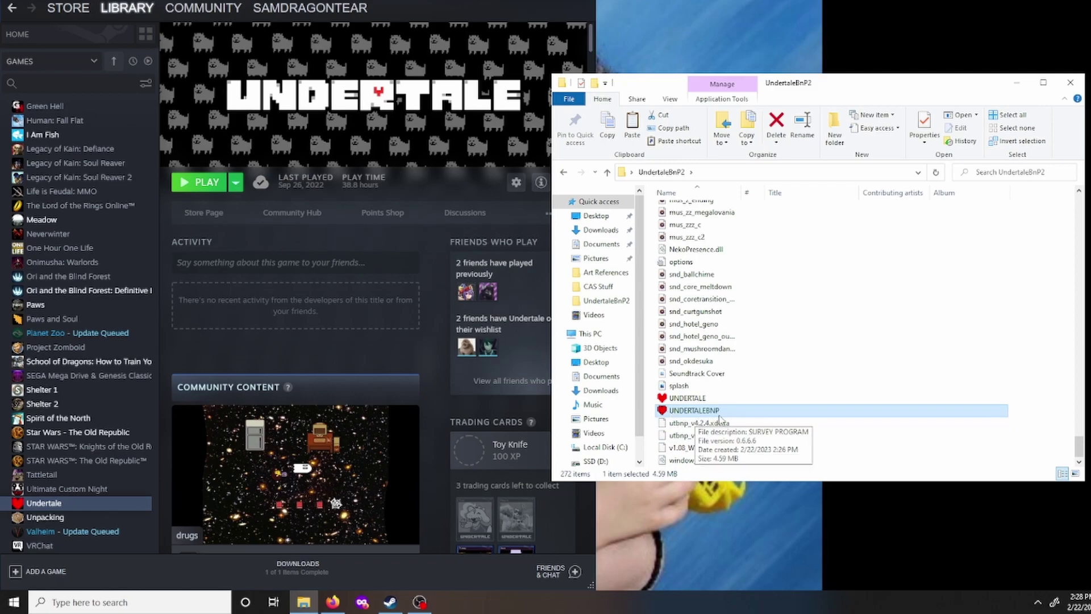
{"action": "right_click", "coordinate": [681, 415]}
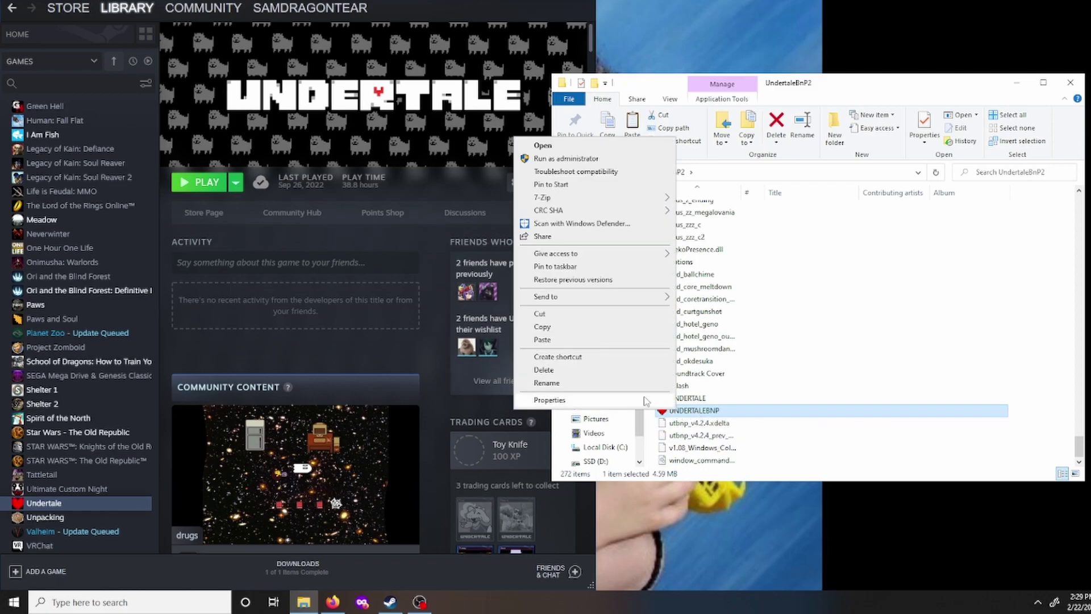
{"action": "left_click", "coordinate": [575, 357]}
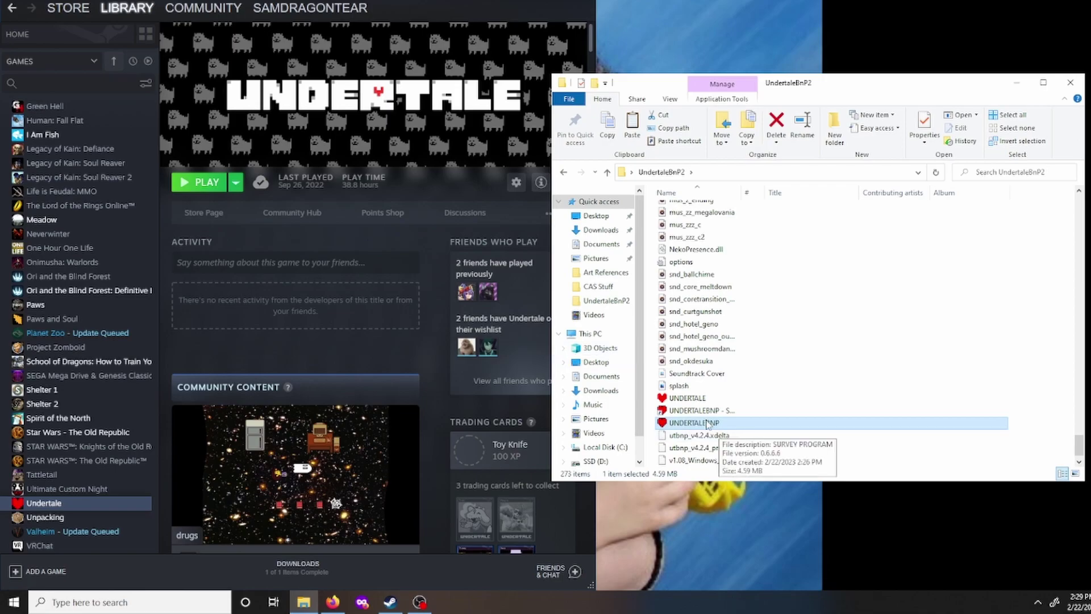
- Rename the shortcut to 'UNDERTALEBNP2 - Shortcut' and move it onto the desktop
{"action": "left_click", "coordinate": [718, 412]}
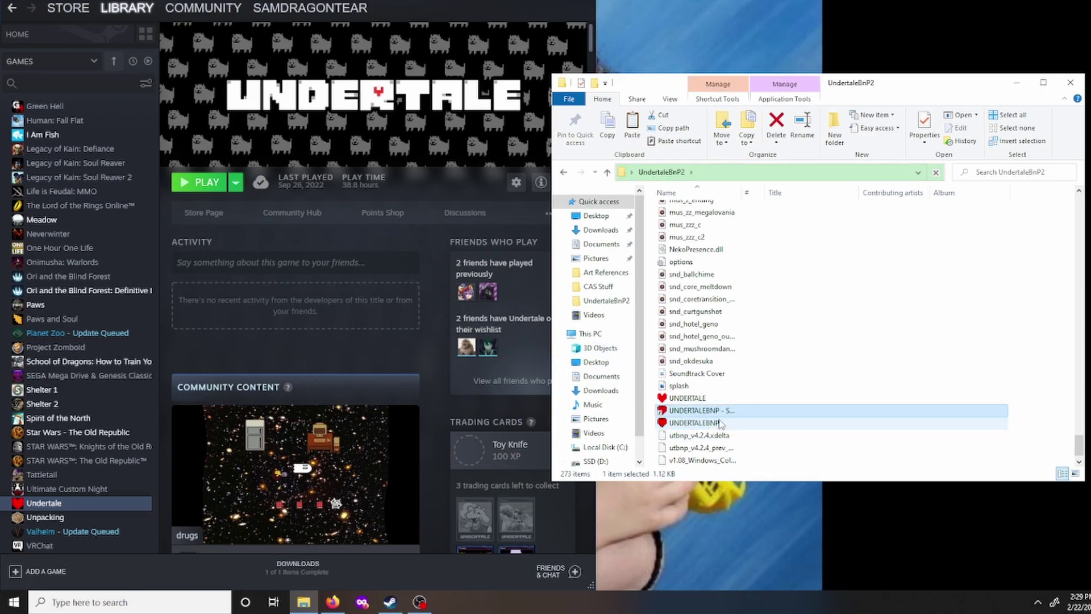
{"action": "left_click", "coordinate": [718, 411]}
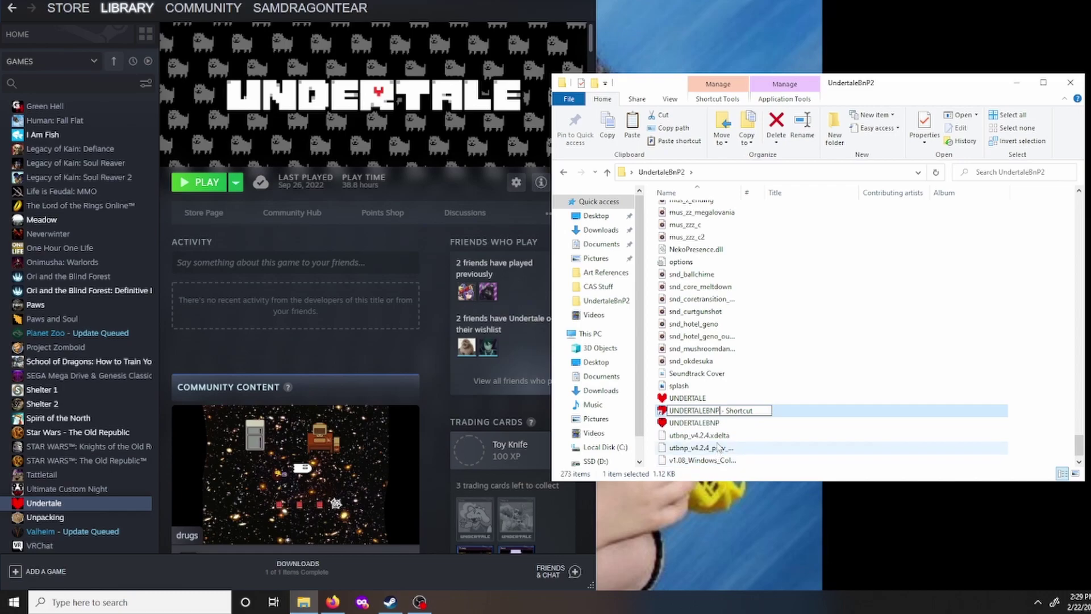
{"action": "type", "text": "2"}
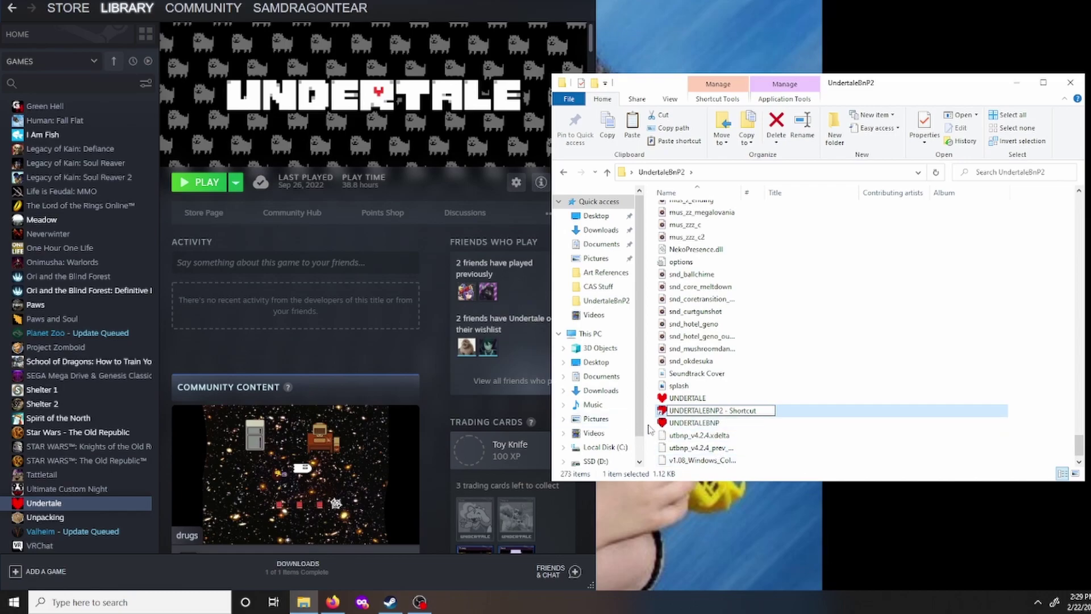
{"action": "left_click", "coordinate": [651, 430]}
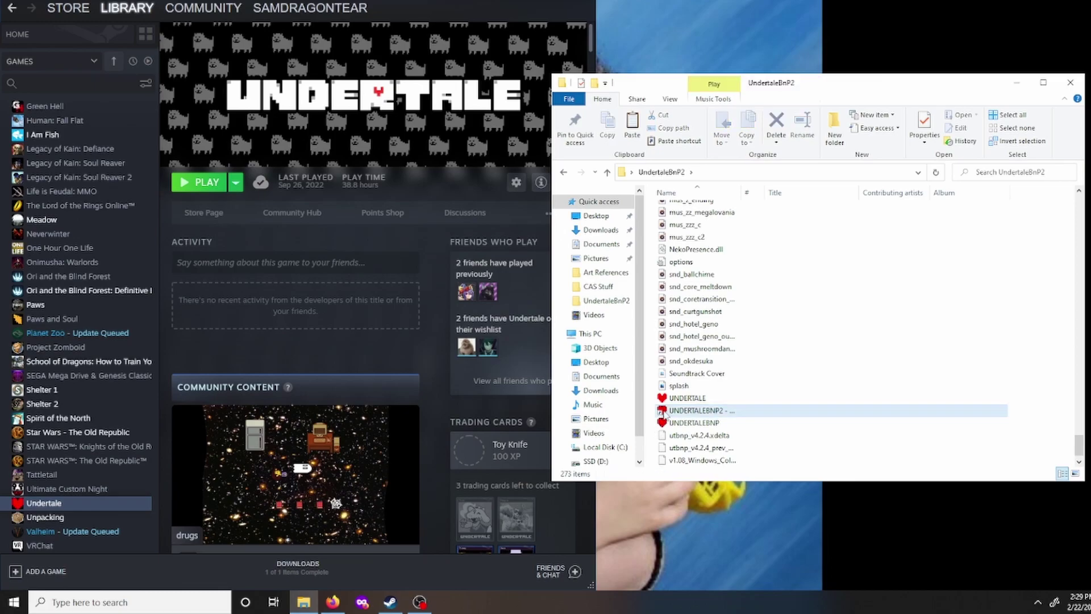
{"action": "left_click_drag", "start_coordinate": [665, 415], "coordinate": [690, 48]}
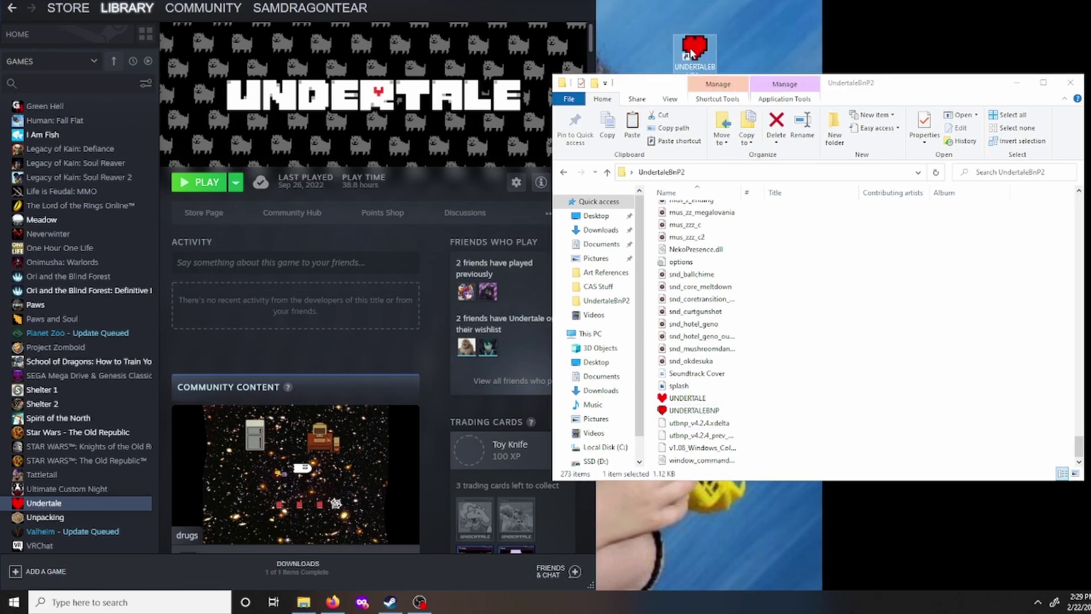
- Close File Explorer, launch the game from the UNDERTALEBNP2 desktop shortcut, and allow internet features
{"action": "left_click", "coordinate": [1083, 86]}
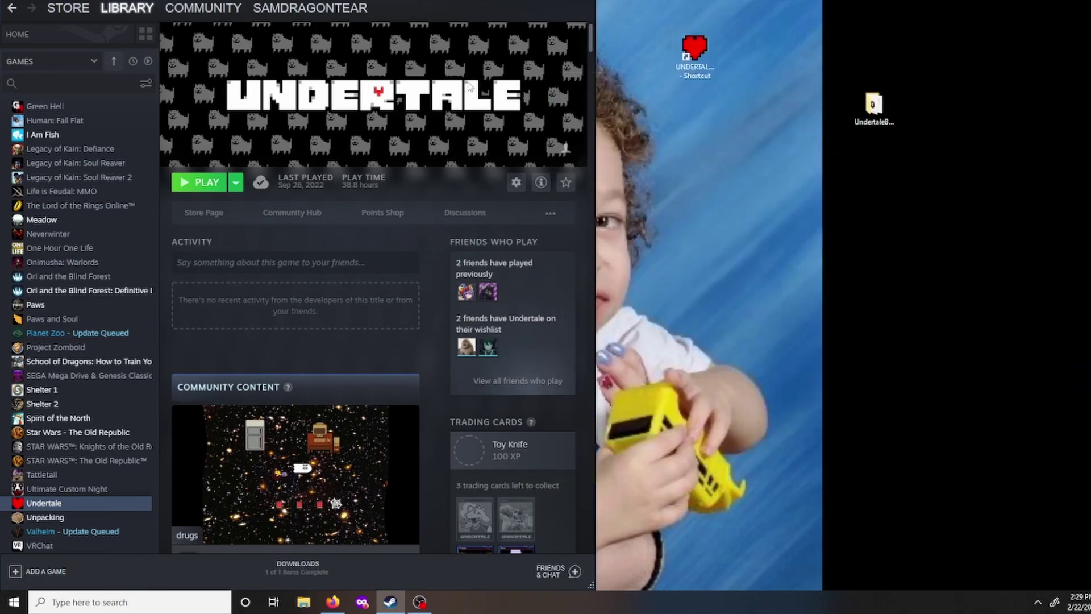
{"action": "left_click", "coordinate": [701, 50]}
{"action": "double_click", "coordinate": [701, 50]}
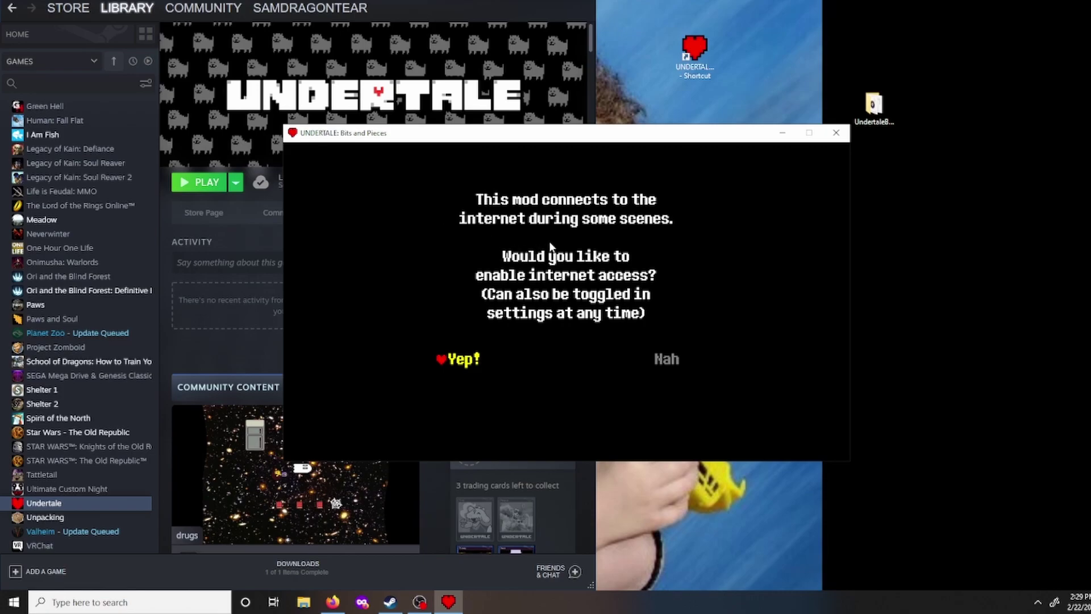
{"action": "left_click", "coordinate": [463, 359]}
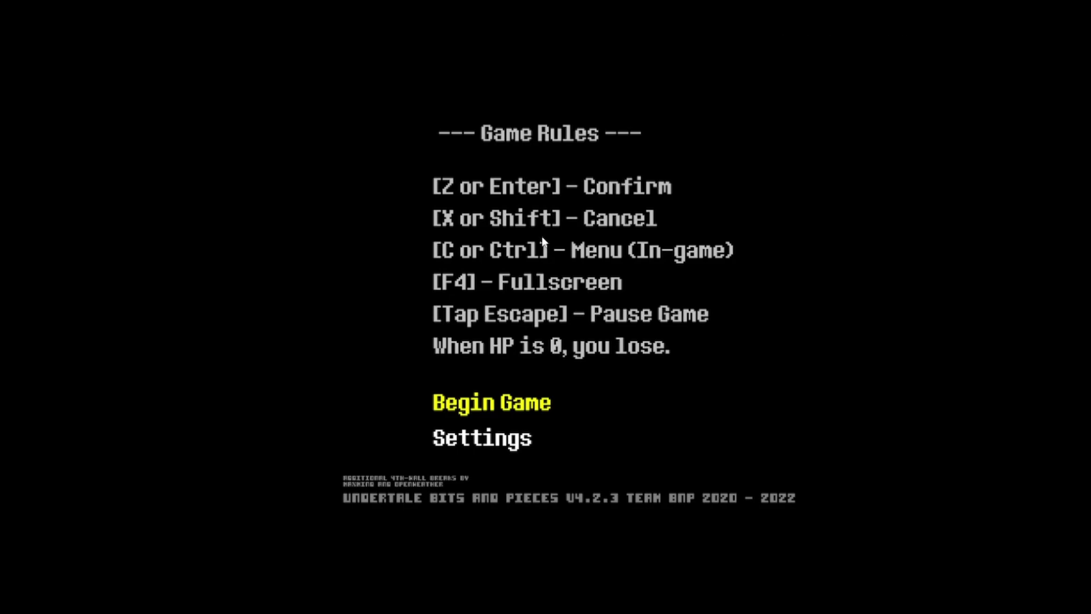
- Open the game's Settings and return BORDER to NONE after previewing the styles
{"action": "key", "text": "Down"}
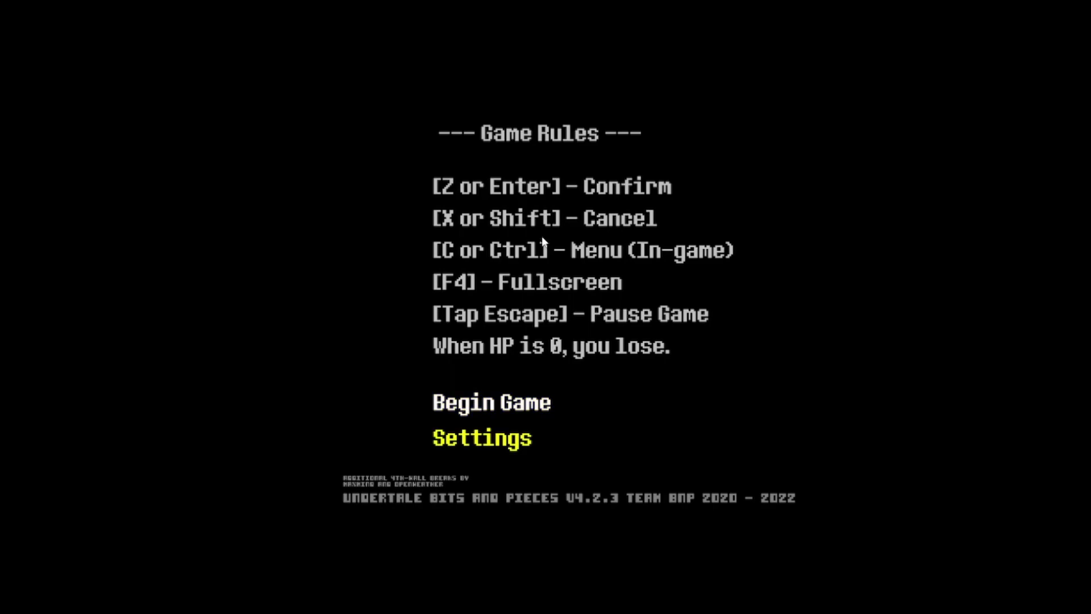
{"action": "key", "text": "z"}
{"action": "key", "text": "Down"}
{"action": "key", "text": "Down"}
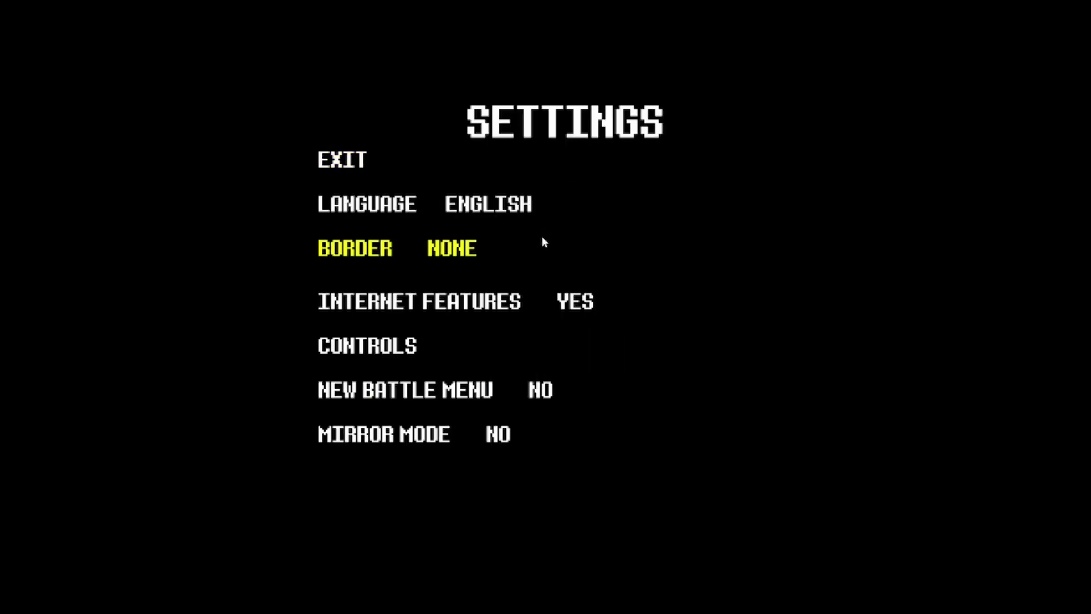
{"action": "key", "text": "z"}
{"action": "key", "text": "z"}
{"action": "key", "text": "z"}
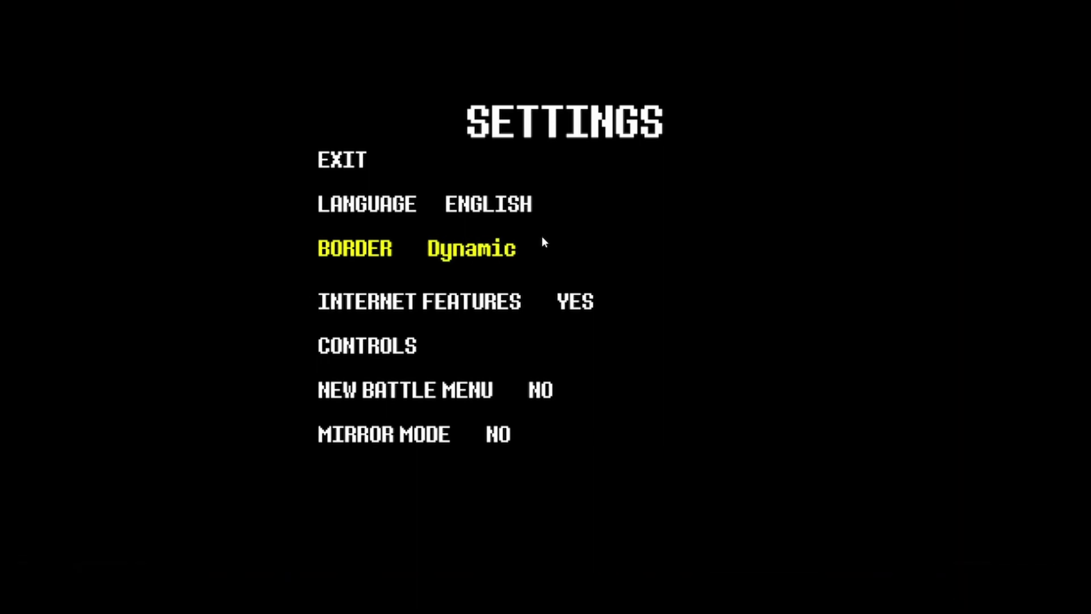
{"action": "key", "text": "z"}
{"action": "key", "text": "z"}
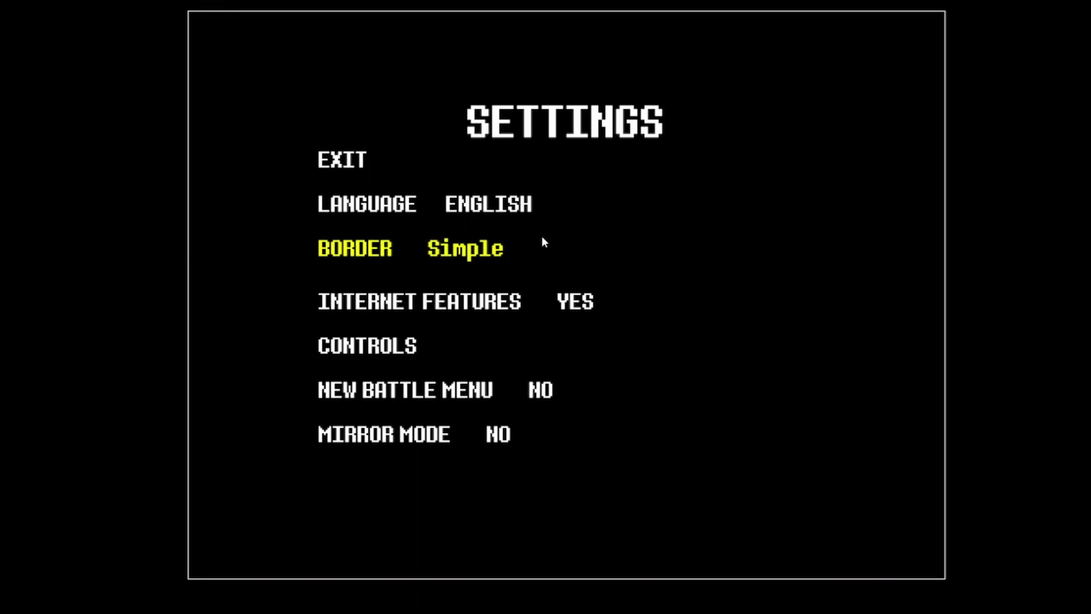
{"action": "key", "text": "z"}
{"action": "key", "text": "Left"}
{"action": "key", "text": "Left"}
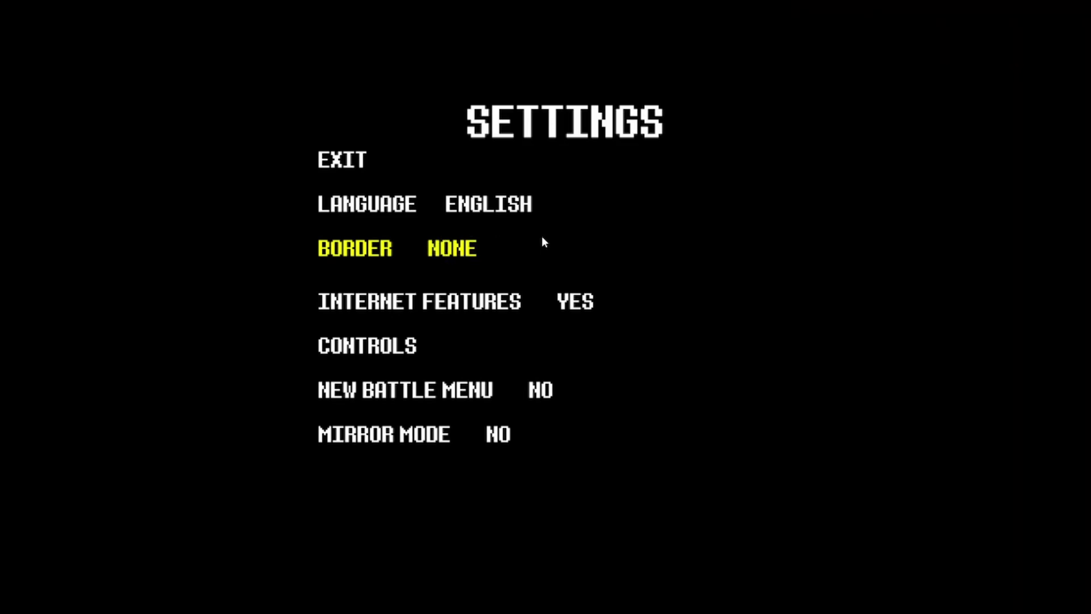
- Set NEW BATTLE MENU to YES, leave MIRROR MODE at NO, and move back up toward EXIT
{"action": "key", "text": "Down"}
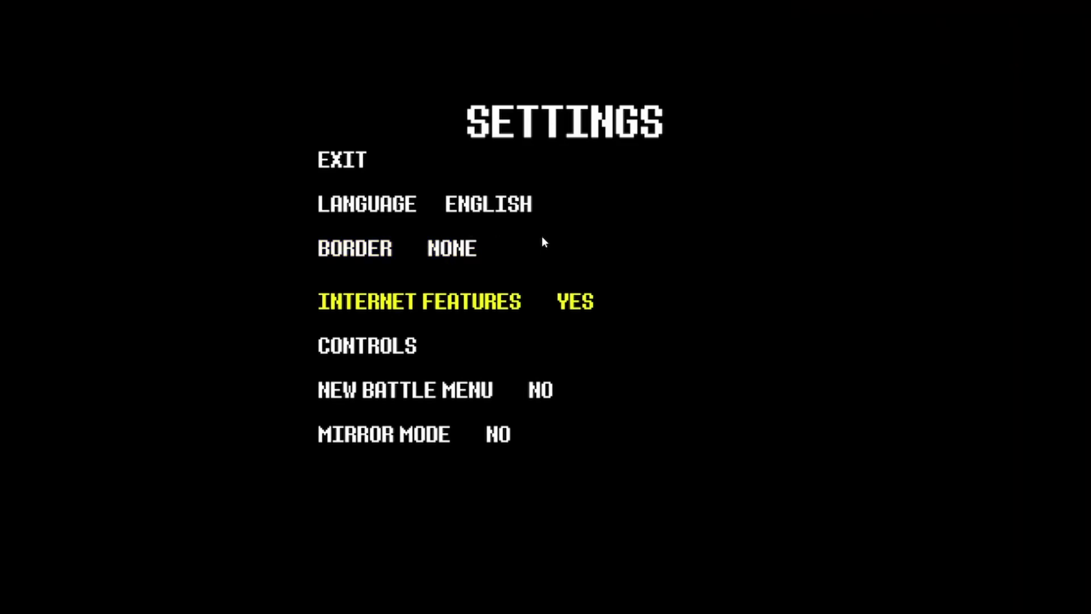
{"action": "key", "text": "Down"}
{"action": "key", "text": "Down"}
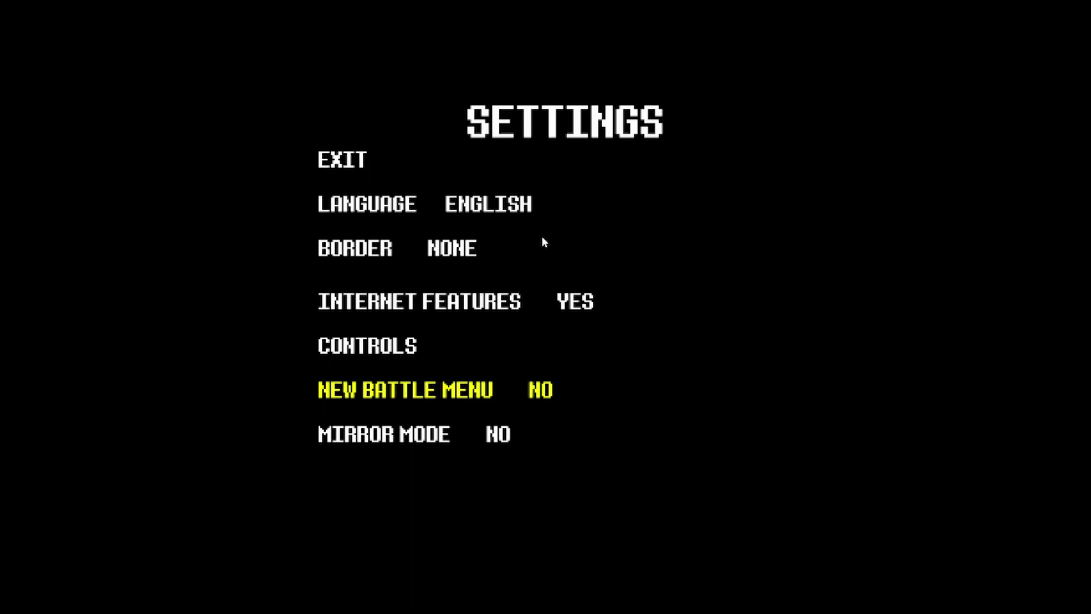
{"action": "key", "text": "Return"}
{"action": "key", "text": "Down"}
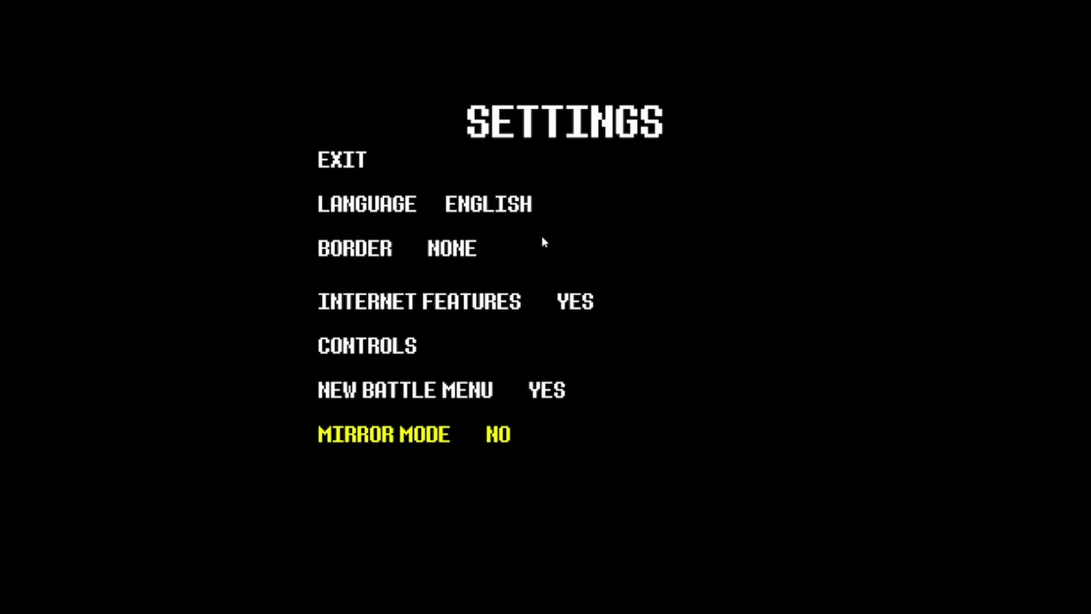
{"action": "key", "text": "Return"}
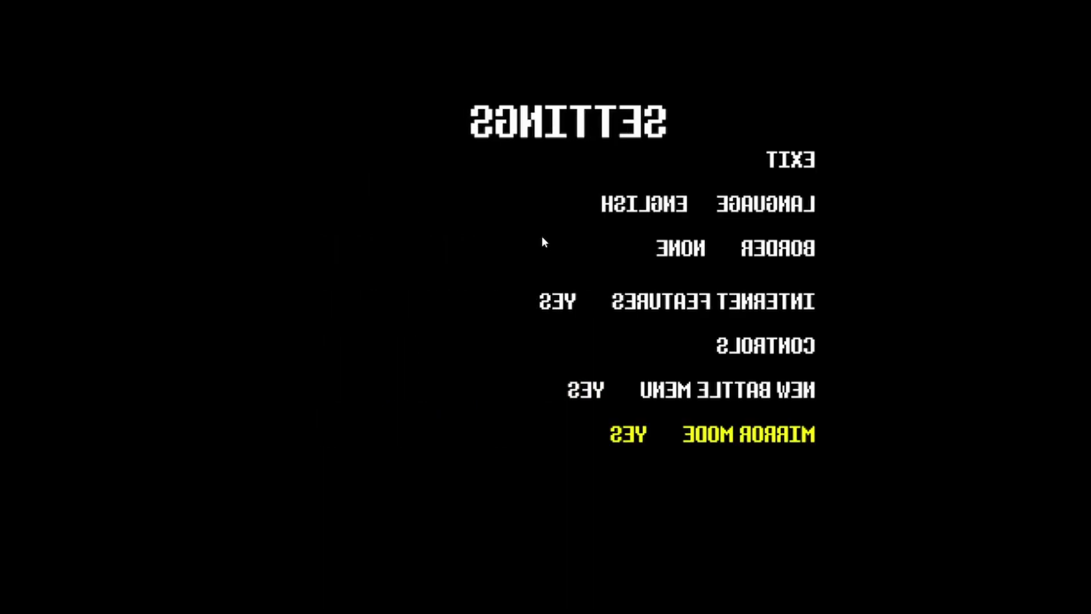
{"action": "key", "text": "Return"}
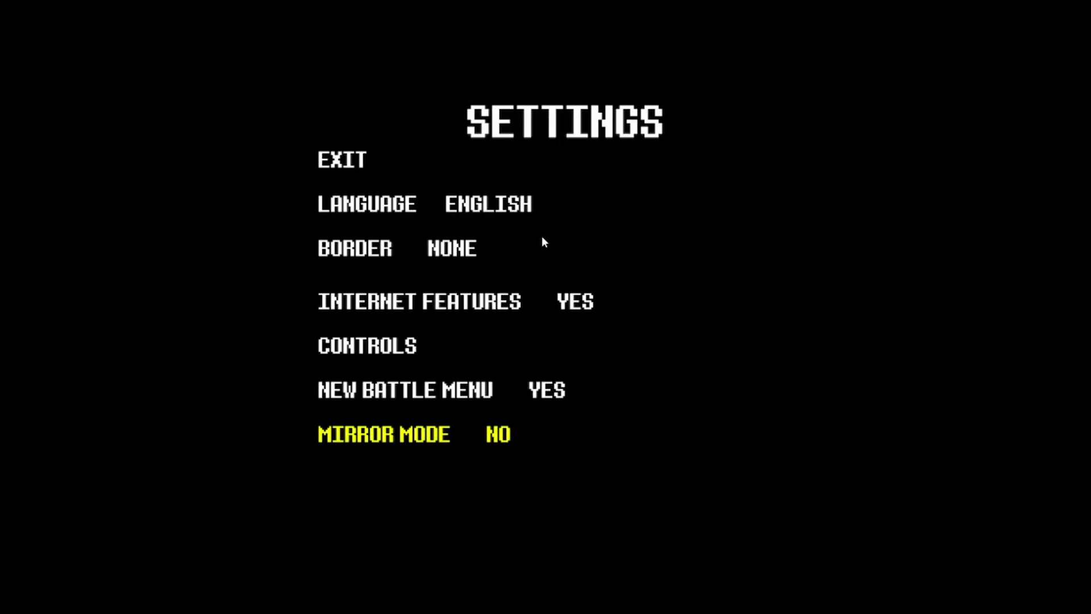
{"action": "key", "text": "Return"}
{"action": "key", "text": "Return"}
{"action": "key", "text": "Up"}
{"action": "key", "text": "Up"}
{"action": "key", "text": "Up"}
{"action": "key", "text": "Up"}
{"action": "key", "text": "Up"}
{"action": "key", "text": "Up"}
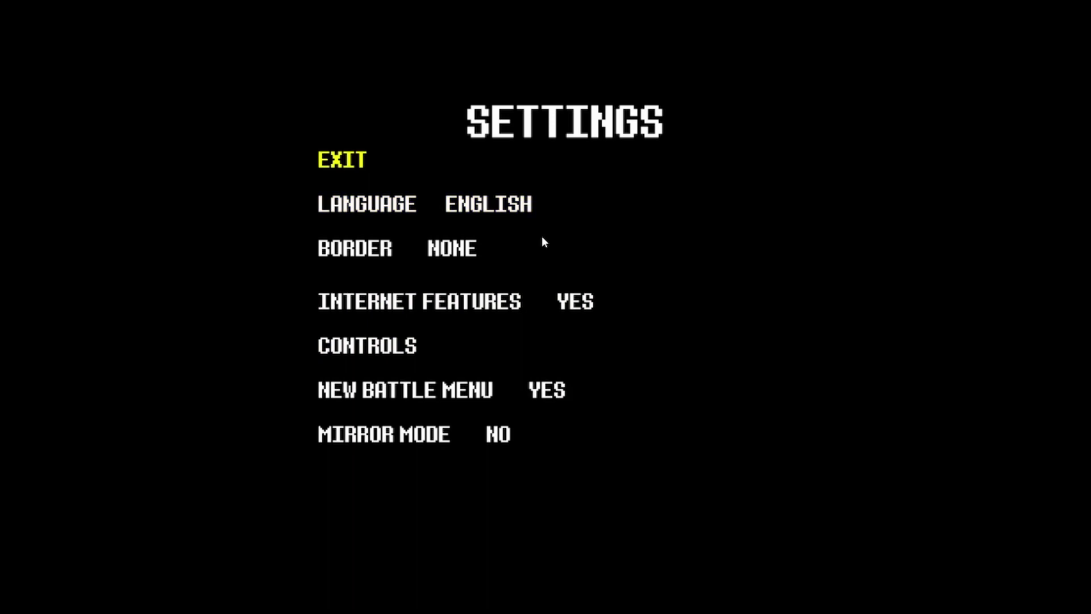
{"action": "key", "text": "Return"}
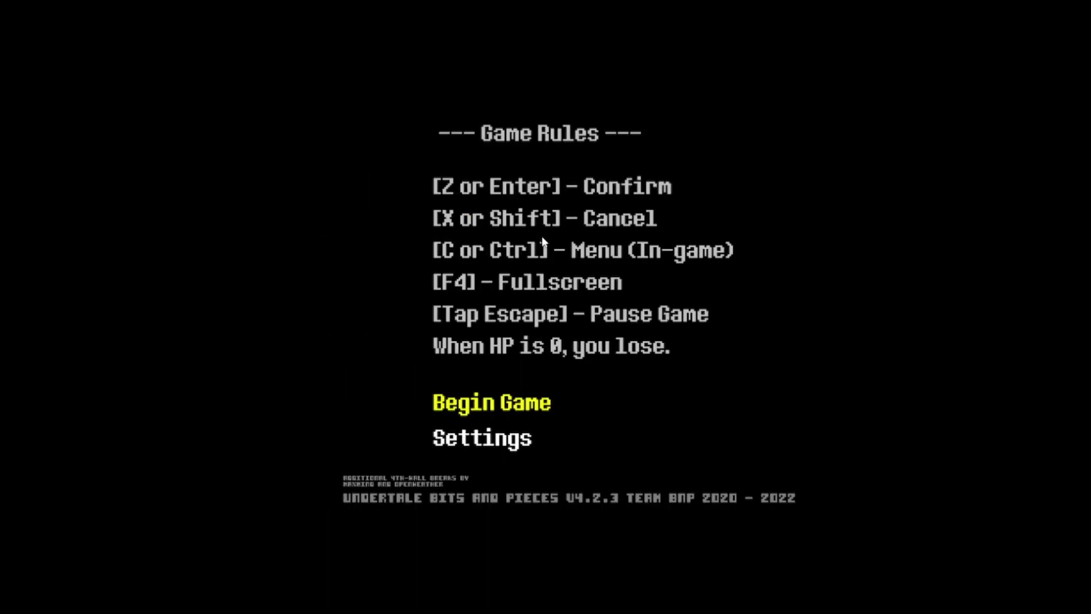